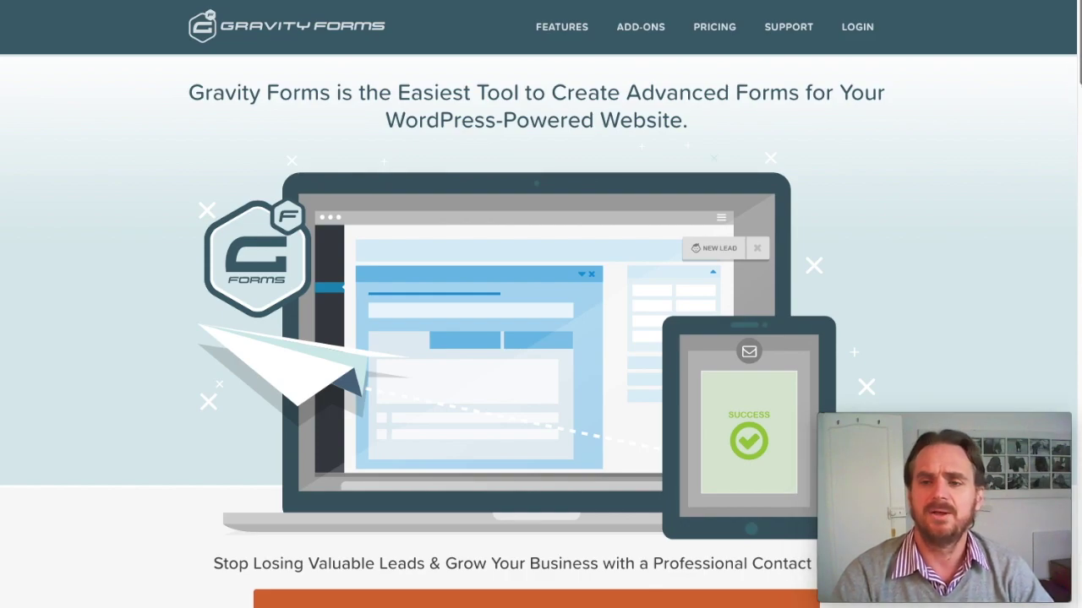
# - Look through the Gravity Forms home page, from the introduction to the user testimonials and purchase offer
pyautogui.scroll(-2, 1074, 106)
pyautogui.moveTo(1073, 106); pyautogui.dragTo(1075, 156)
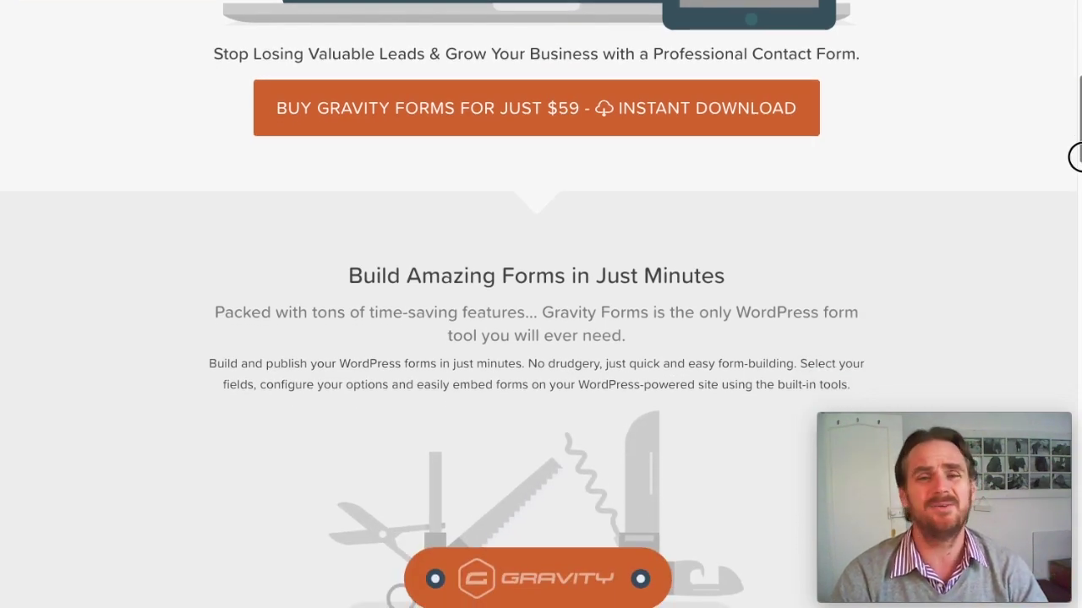
pyautogui.moveTo(1075, 157); pyautogui.dragTo(1075, 528)
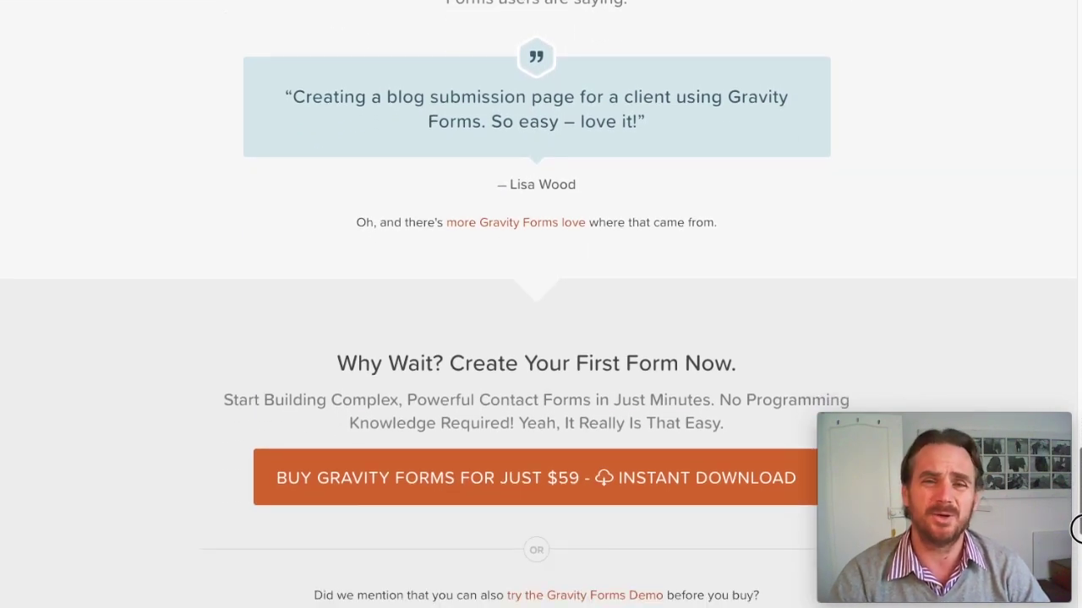
pyautogui.moveTo(1075, 528); pyautogui.dragTo(1075, 50)
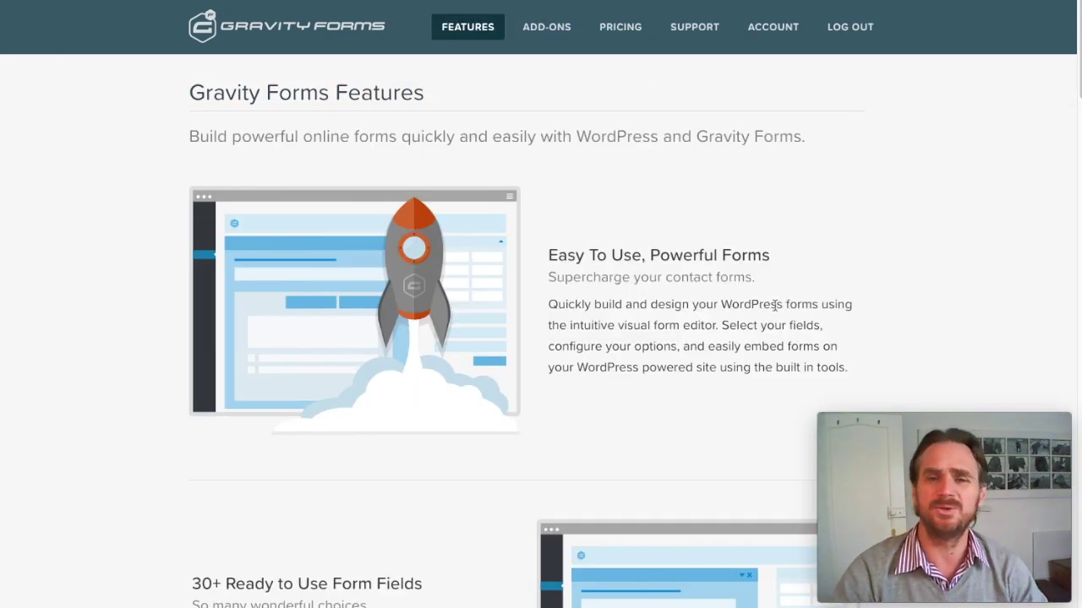
# - Review the Gravity Forms Features page, from the form fields and conditional logic to the integrations and ecosystem sections
pyautogui.moveTo(1077, 90); pyautogui.dragTo(1074, 173)
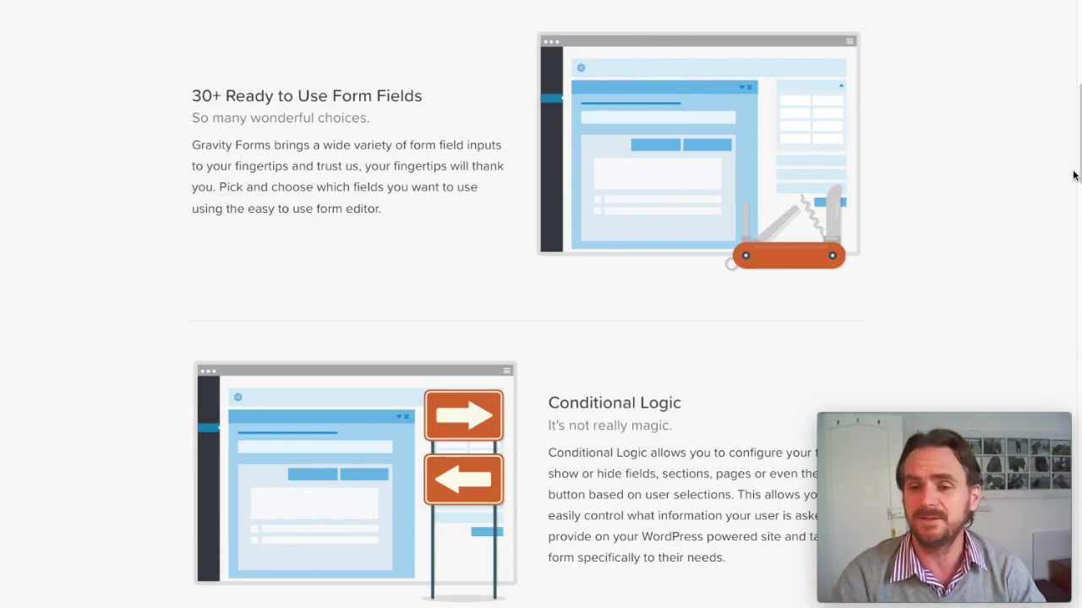
pyautogui.moveTo(1076, 176); pyautogui.dragTo(1074, 282)
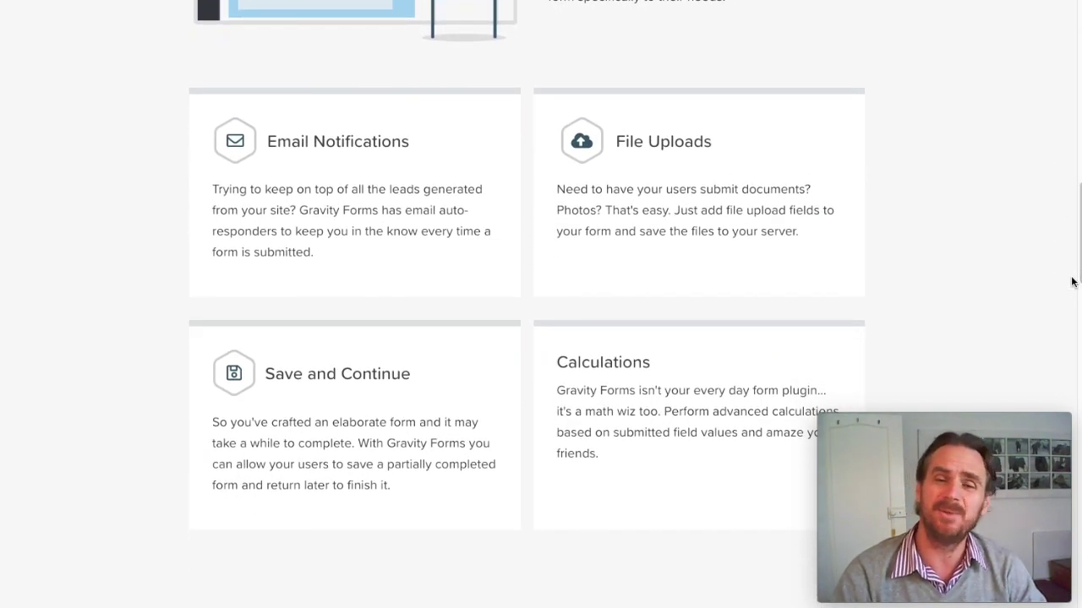
pyautogui.moveTo(1072, 281); pyautogui.dragTo(1072, 420)
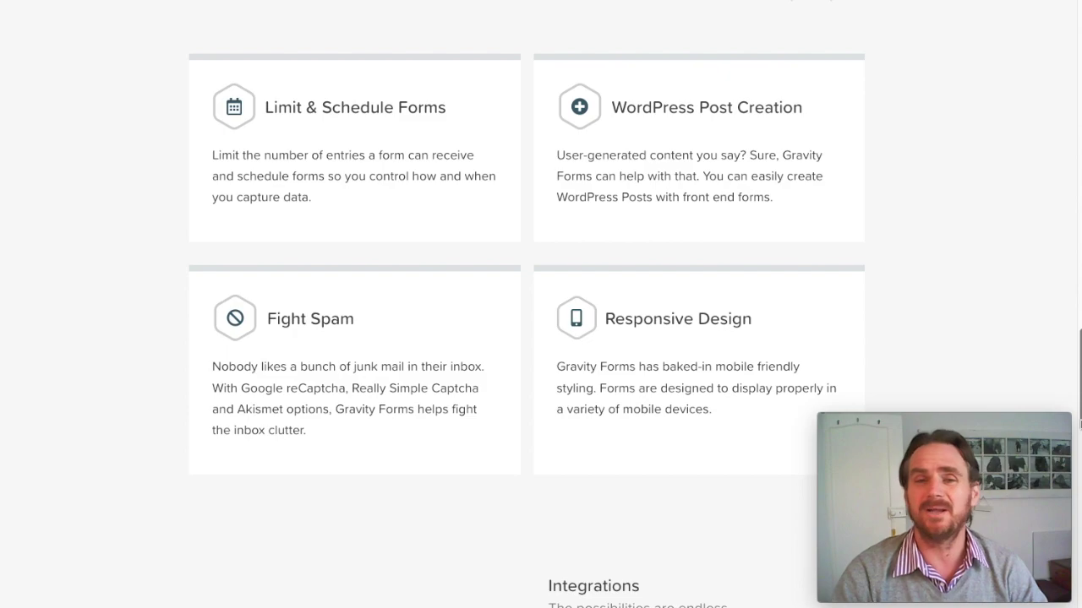
pyautogui.moveTo(1075, 421); pyautogui.dragTo(1078, 534)
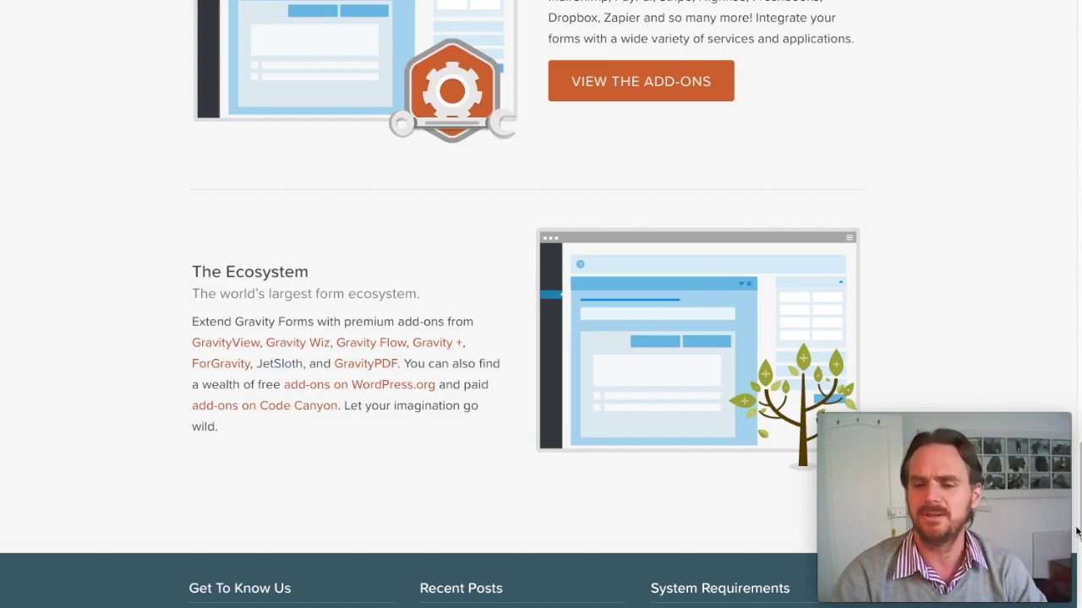
pyautogui.moveTo(1077, 534); pyautogui.dragTo(1079, 85)
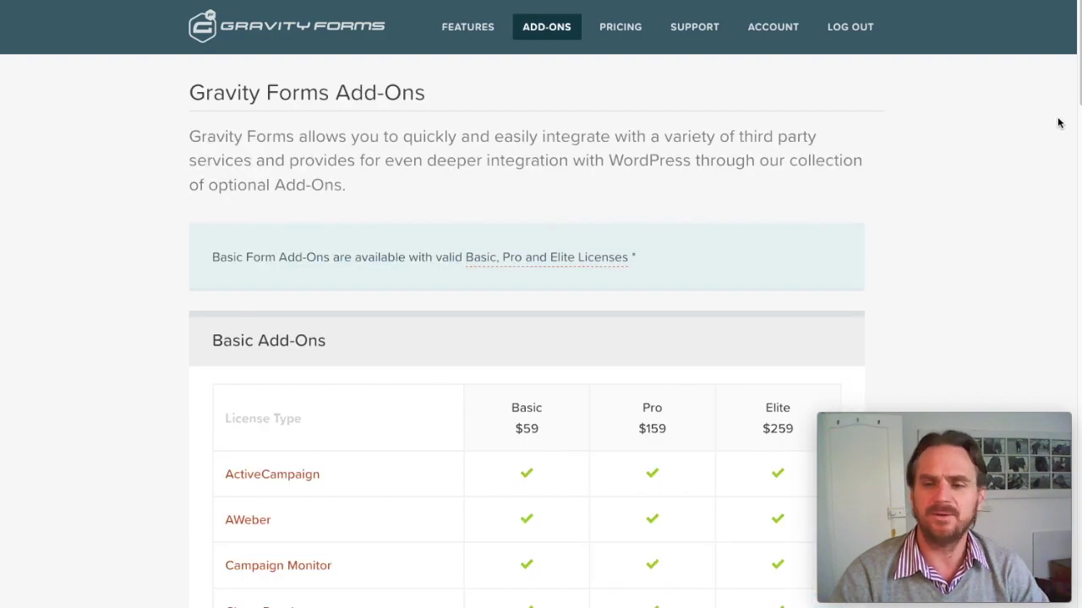
# - Compare the Basic, Pro and Elite add-ons by license type on the Gravity Forms Add-Ons page
pyautogui.moveTo(1077, 88); pyautogui.dragTo(1076, 143)
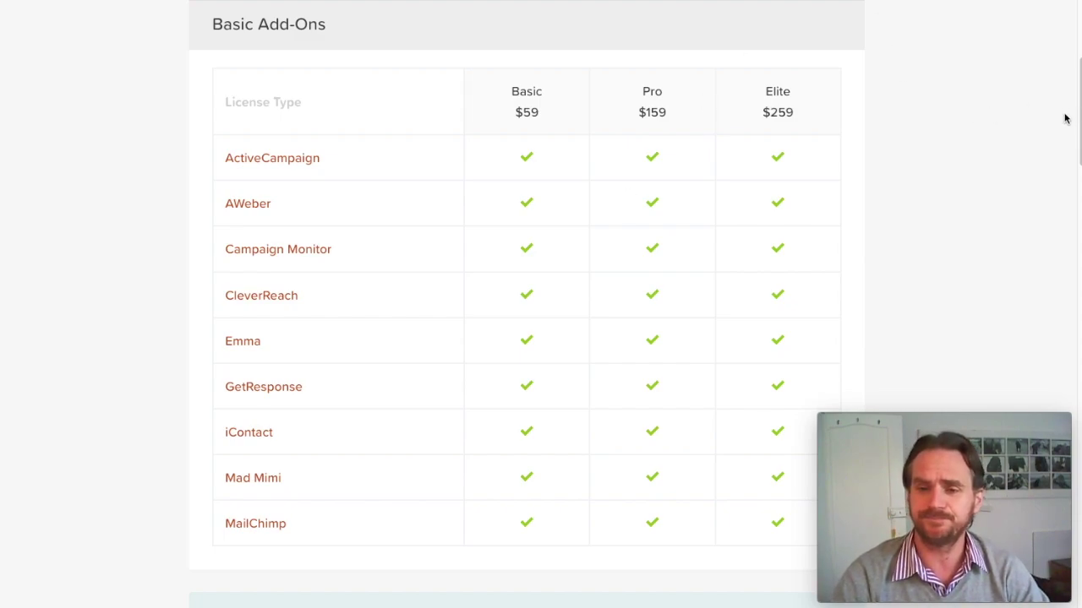
pyautogui.moveTo(1075, 135); pyautogui.dragTo(1064, 273)
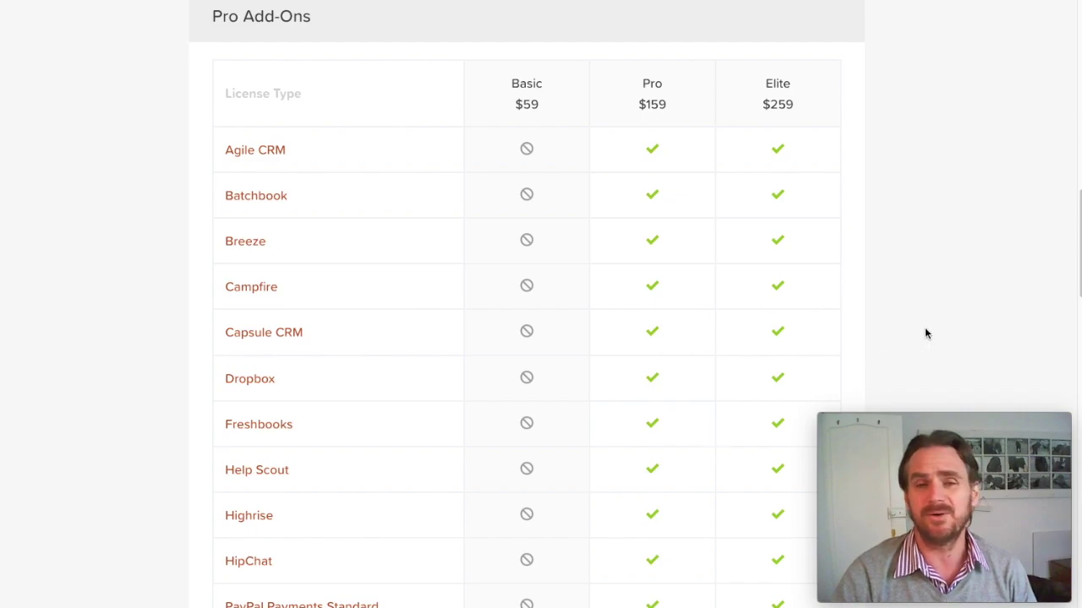
pyautogui.moveTo(1079, 265); pyautogui.dragTo(1073, 347)
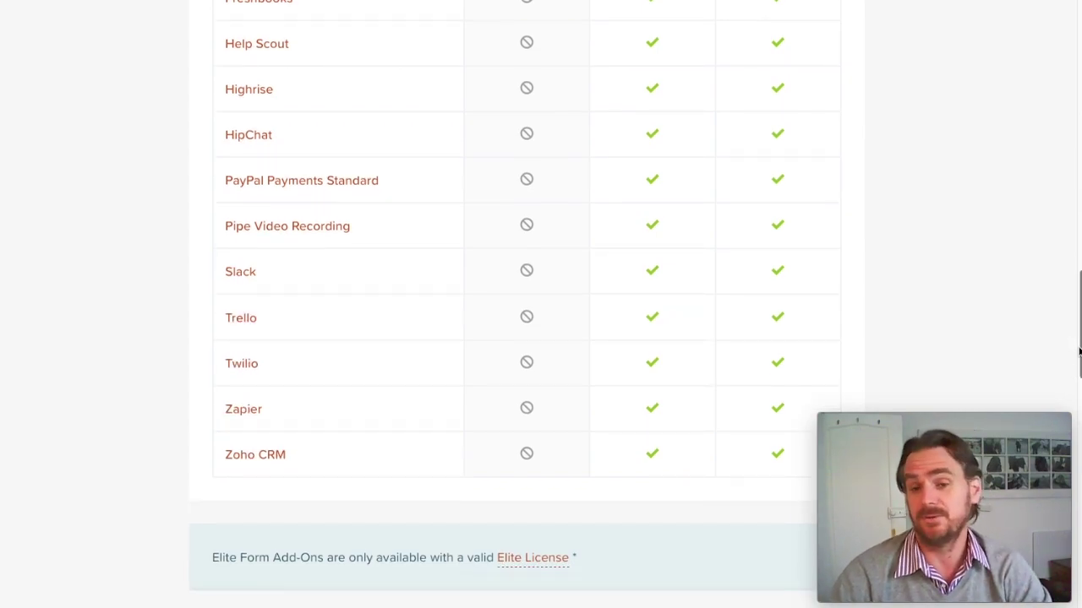
pyautogui.moveTo(1079, 351); pyautogui.dragTo(1075, 457)
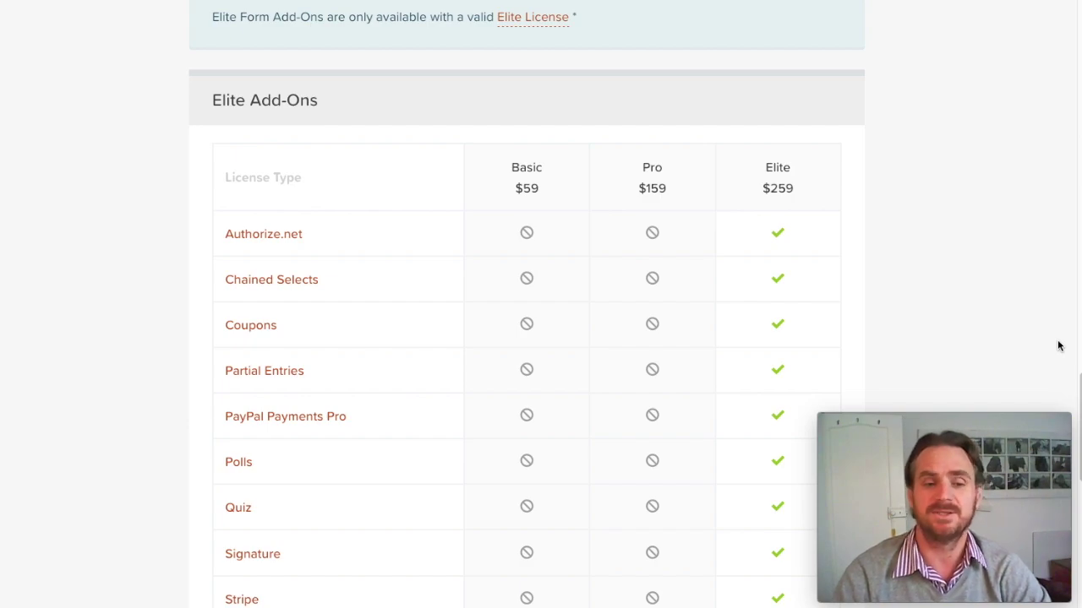
pyautogui.scroll(-2, 1073, 423)
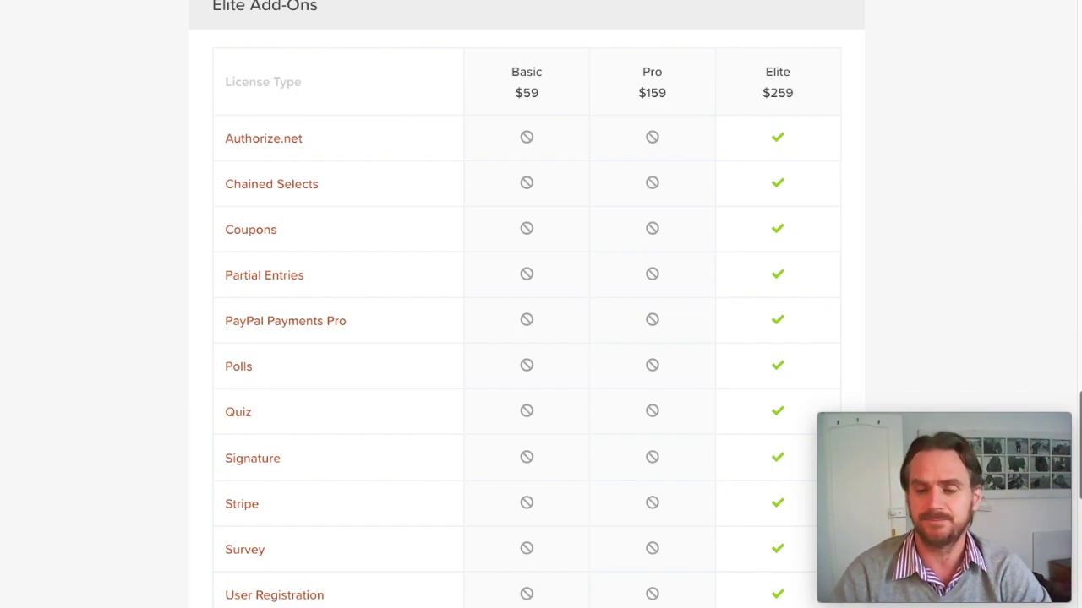
pyautogui.scroll(20, 1074, 473)
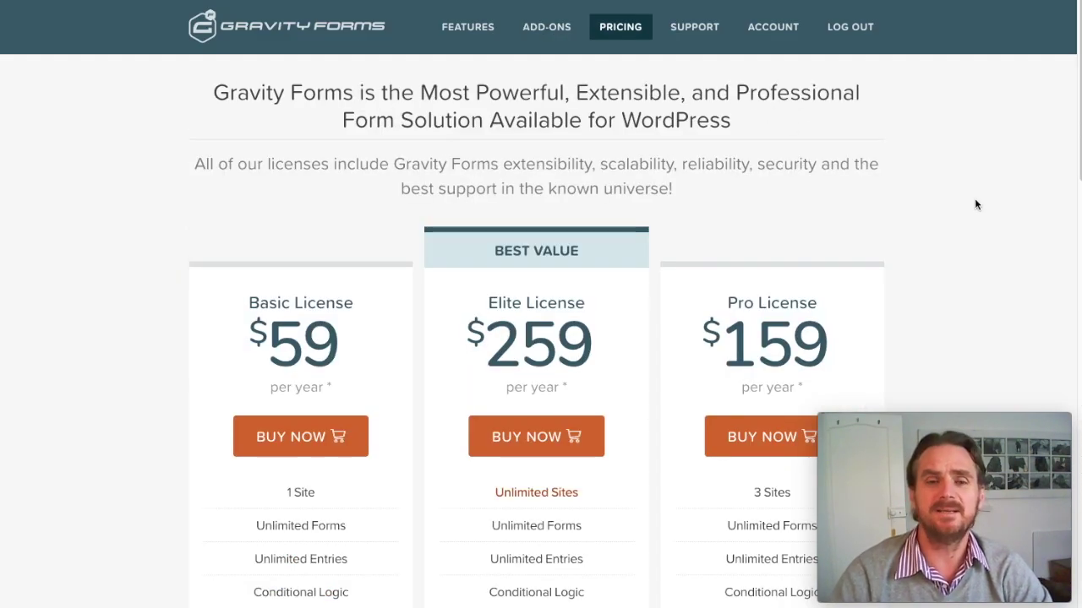
# - Compare the prices, site limits and included features of the Basic, Elite and Pro licenses on the Pricing page
pyautogui.scroll(-2, 975, 200)
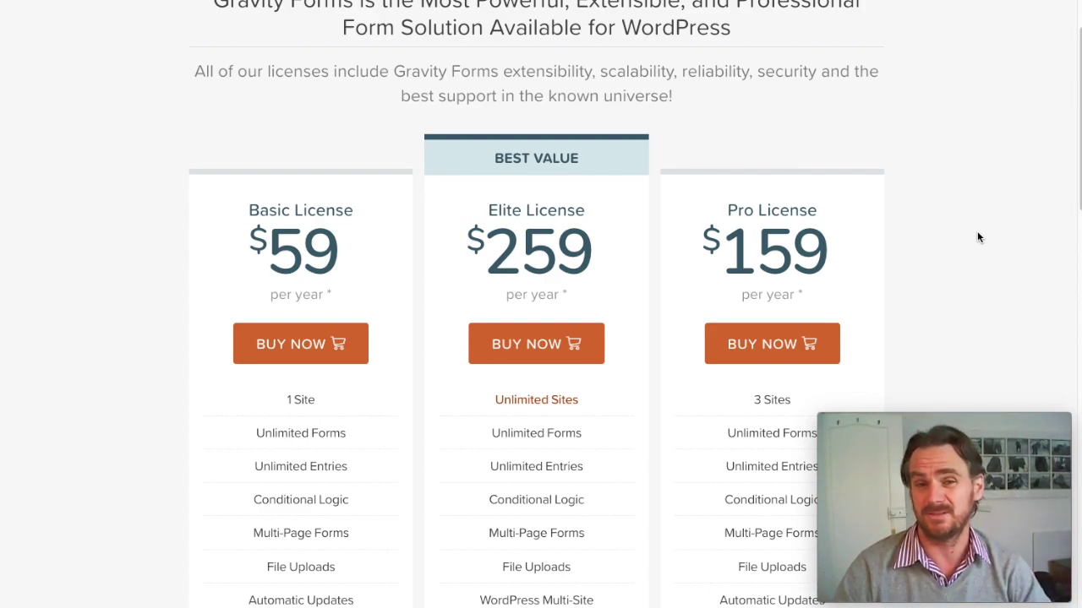
pyautogui.scroll(-2, 949, 187)
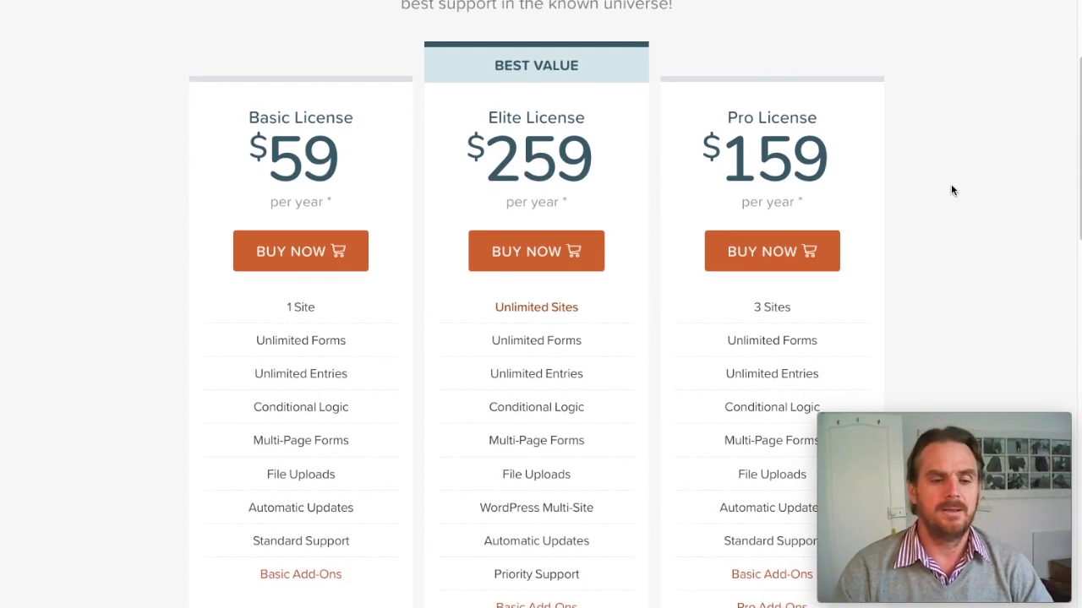
pyautogui.scroll(-1, 967, 181)
pyautogui.scroll(2, 414, 279)
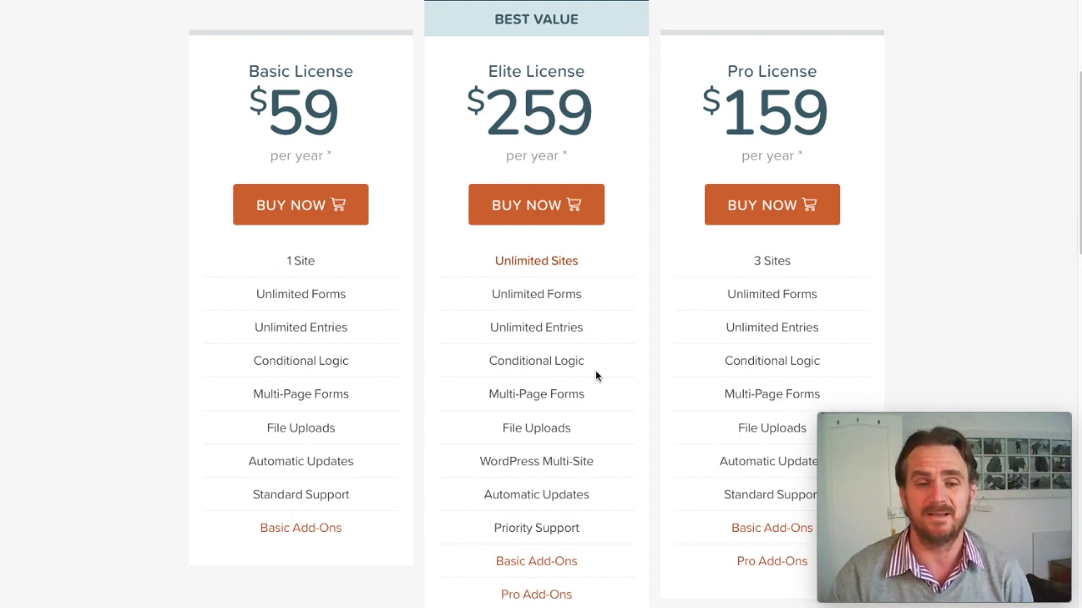
pyautogui.scroll(-3, 596, 376)
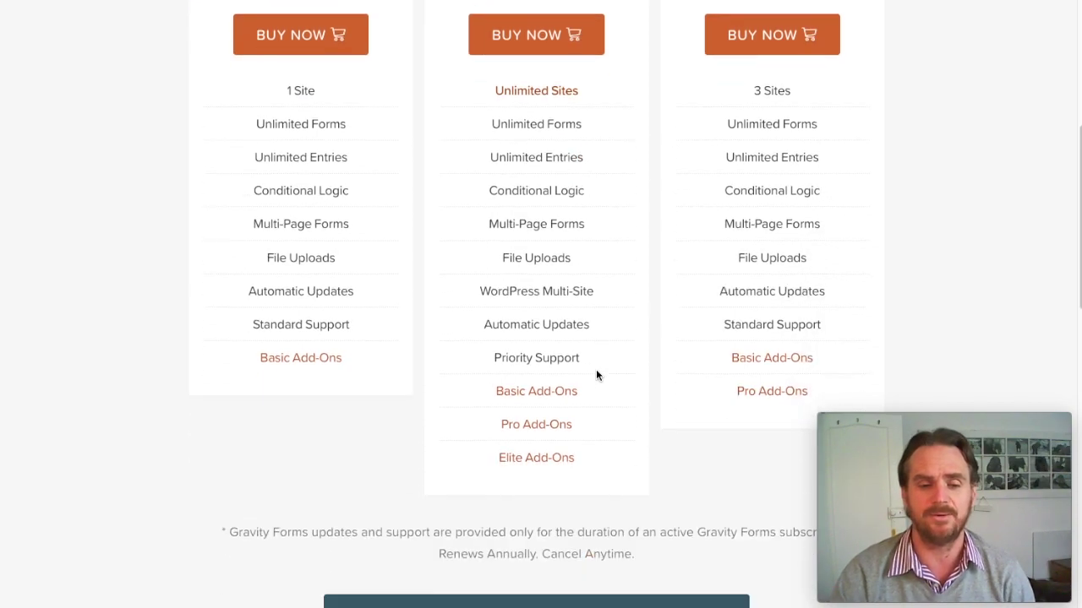
pyautogui.scroll(1, 626, 364)
pyautogui.scroll(5, 625, 365)
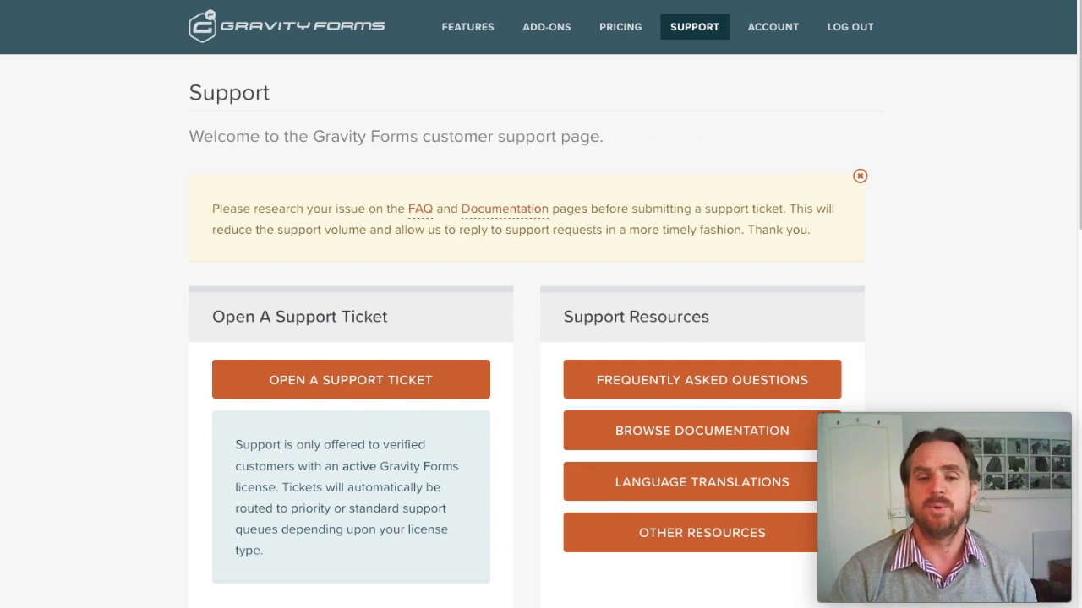
# - Check the support and documentation pages, then open the Installation guide and read its download and install instructions
pyautogui.scroll(-2, 916, 222)
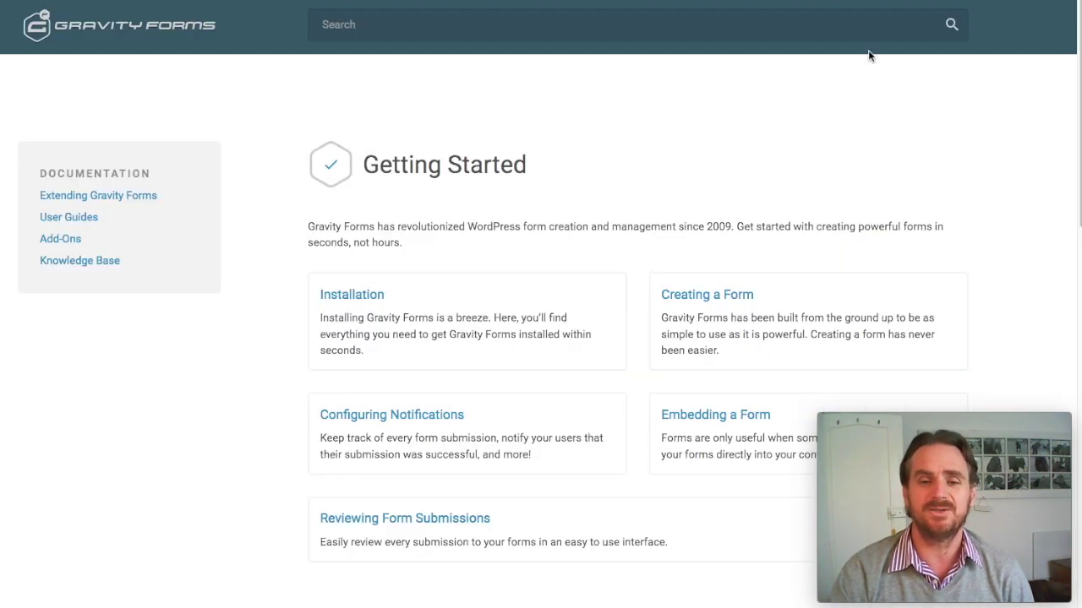
pyautogui.scroll(-4, 929, 195)
pyautogui.scroll(4, 929, 195)
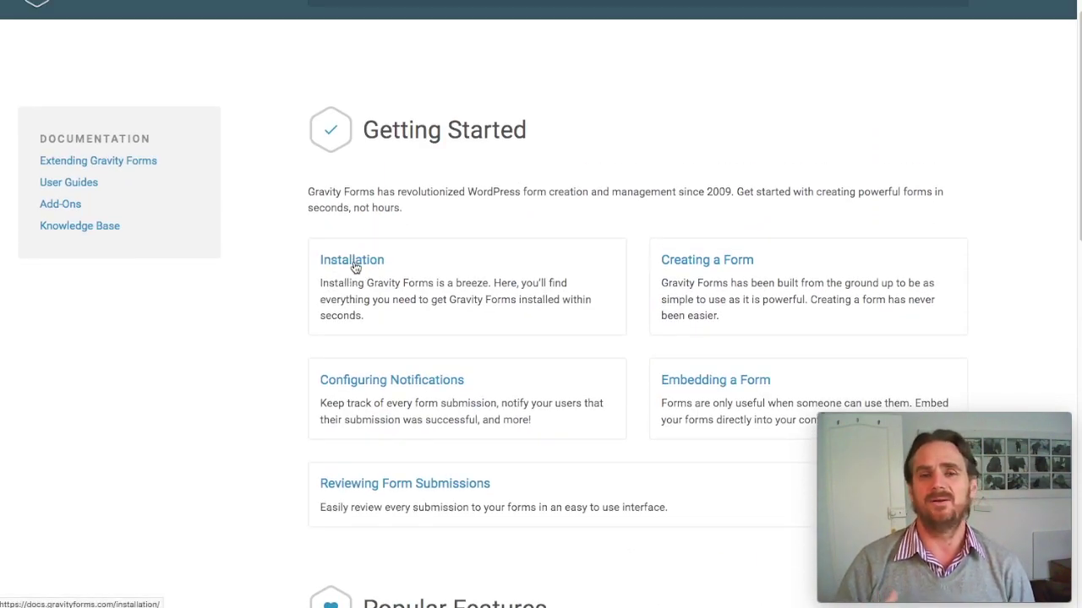
pyautogui.click(355, 264)
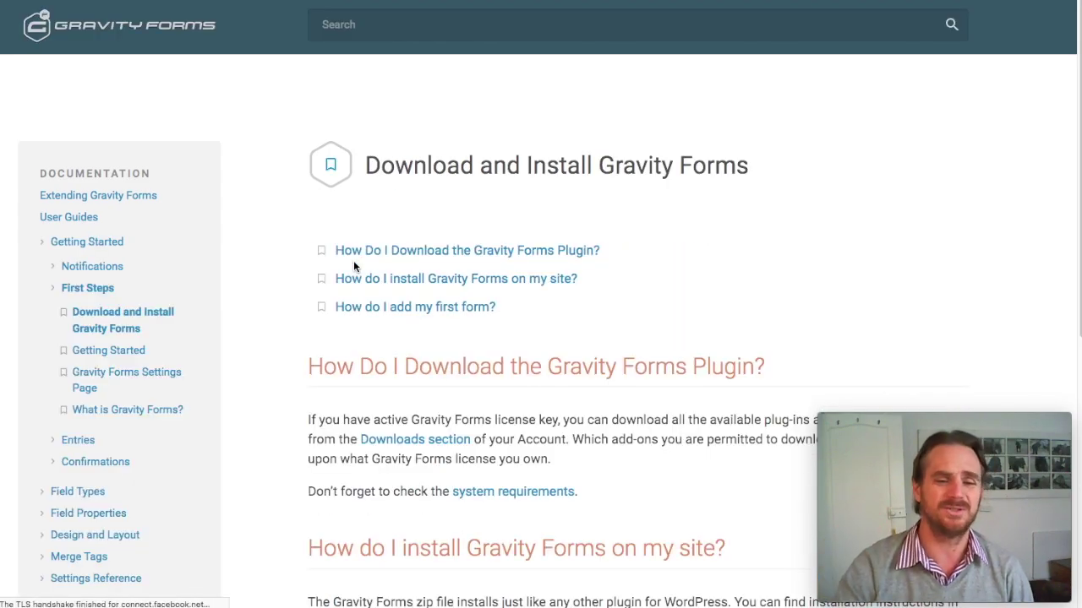
pyautogui.scroll(-5, 741, 293)
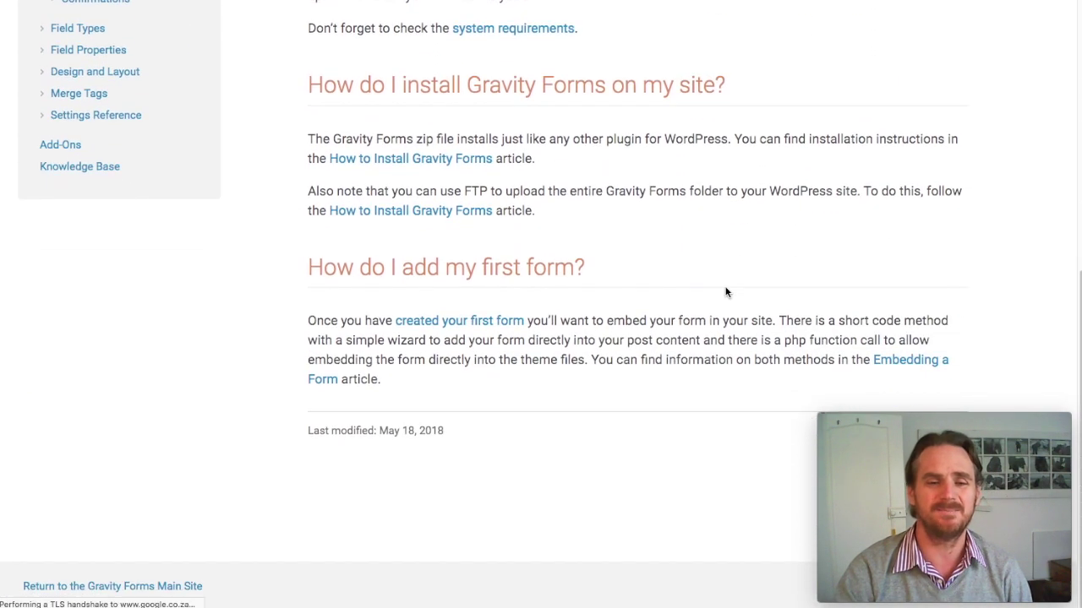
pyautogui.scroll(4, 726, 292)
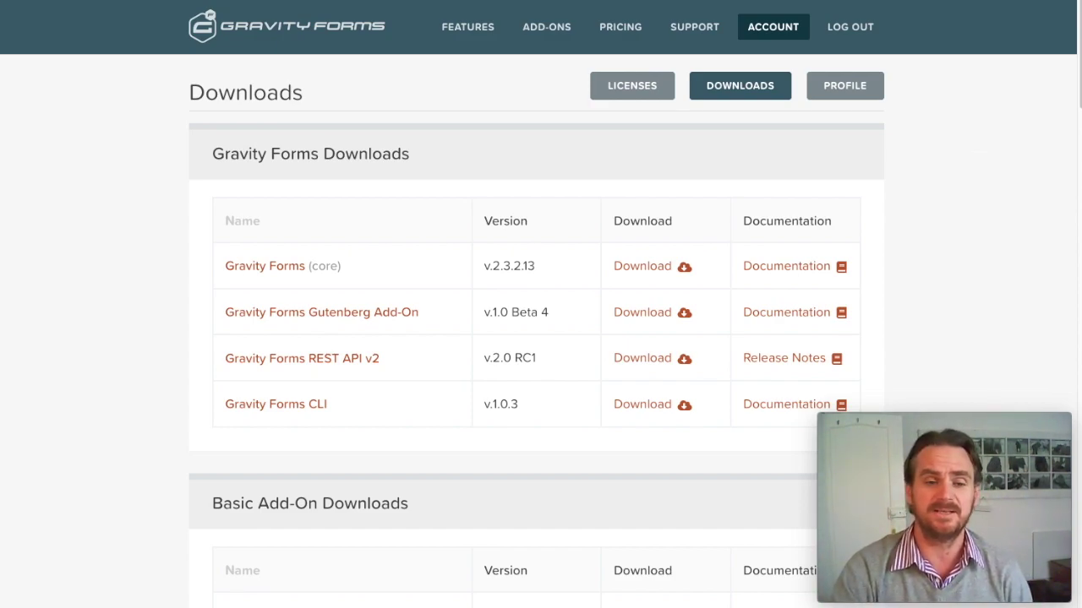
# - Examine the account's Downloads page, covering the Basic, Pro and Elite add-on downloads
pyautogui.scroll(-6, 937, 263)
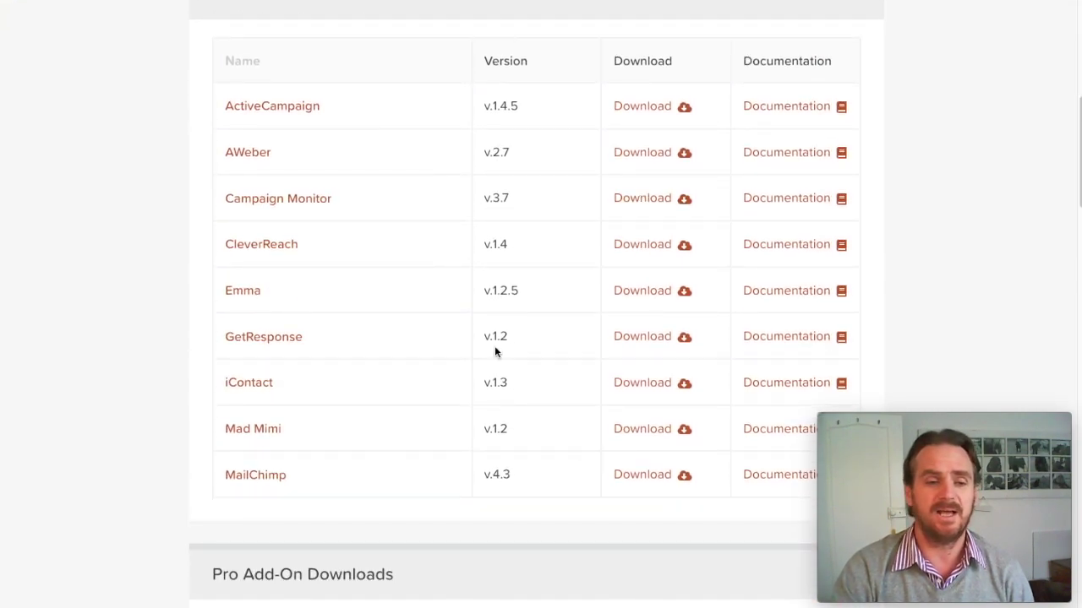
pyautogui.scroll(-8, 496, 355)
pyautogui.scroll(-4, 541, 341)
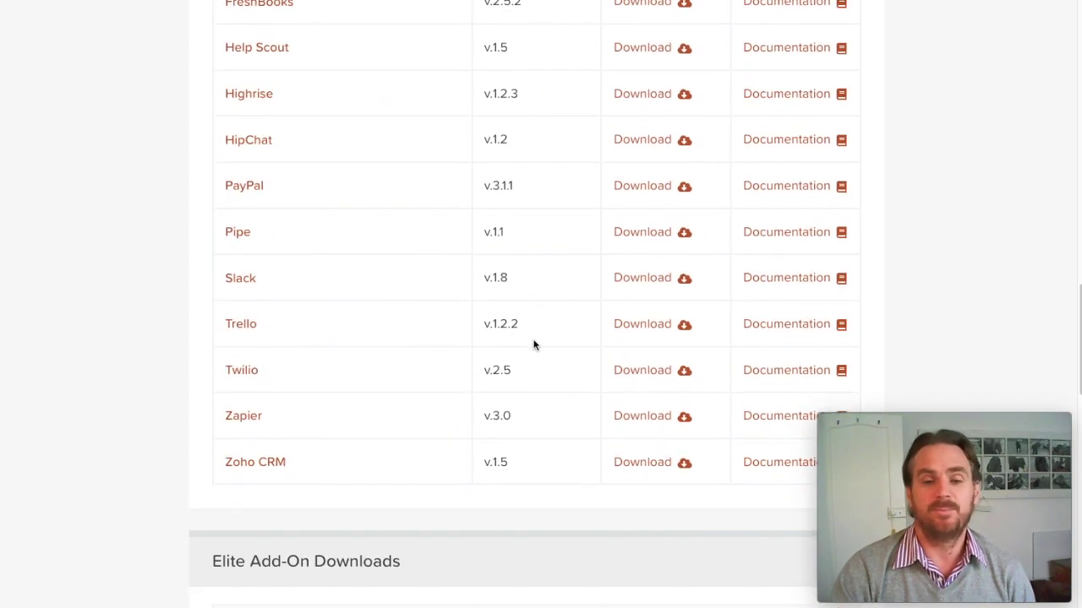
pyautogui.scroll(-8, 534, 344)
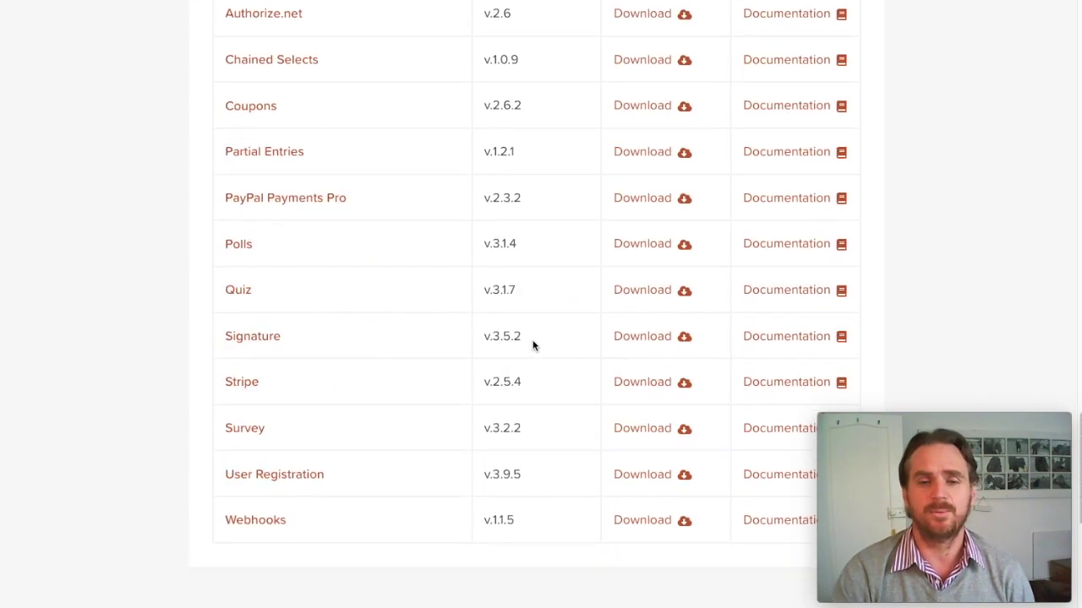
pyautogui.scroll(20, 530, 344)
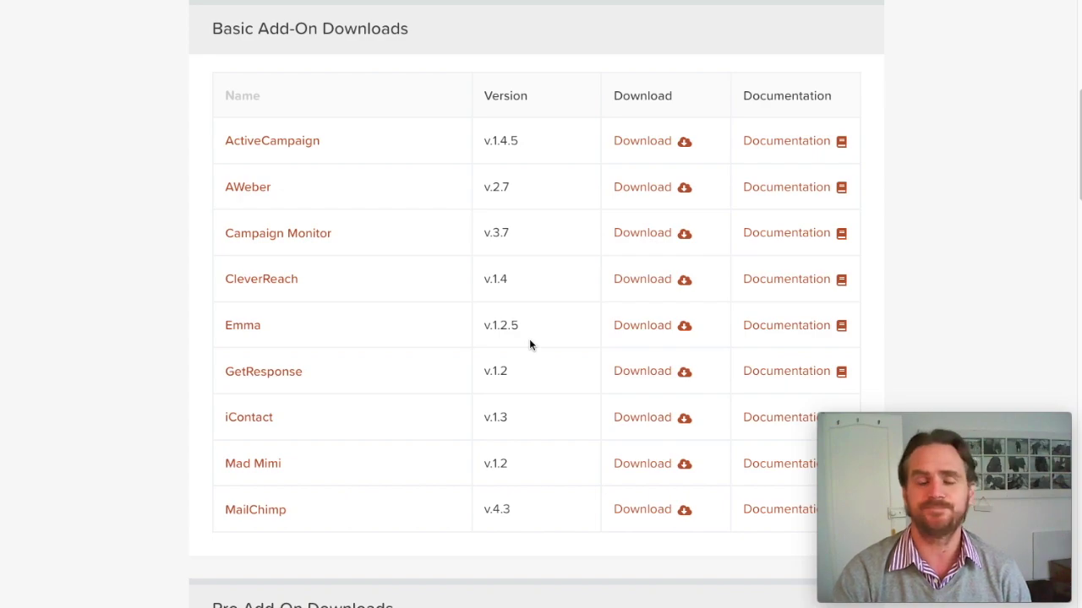
pyautogui.scroll(1, 823, 140)
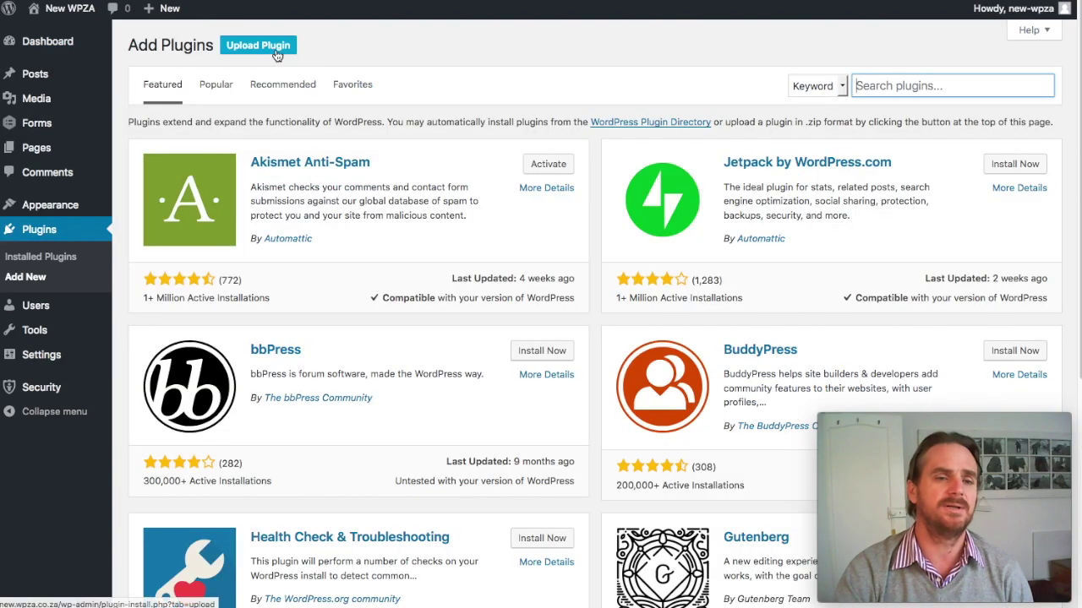
# - Open the plugin upload form from the WordPress Add Plugins page
pyautogui.click(277, 55)
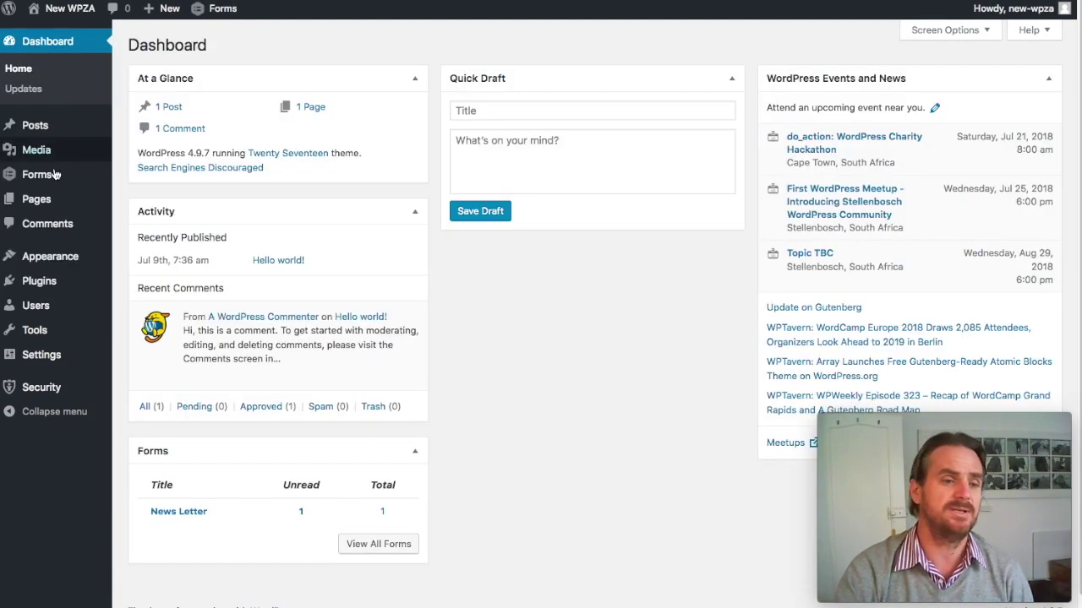
# - Open the Gravity Forms settings in WordPress and review the general options and reCAPTCHA settings
pyautogui.moveTo(42, 181)
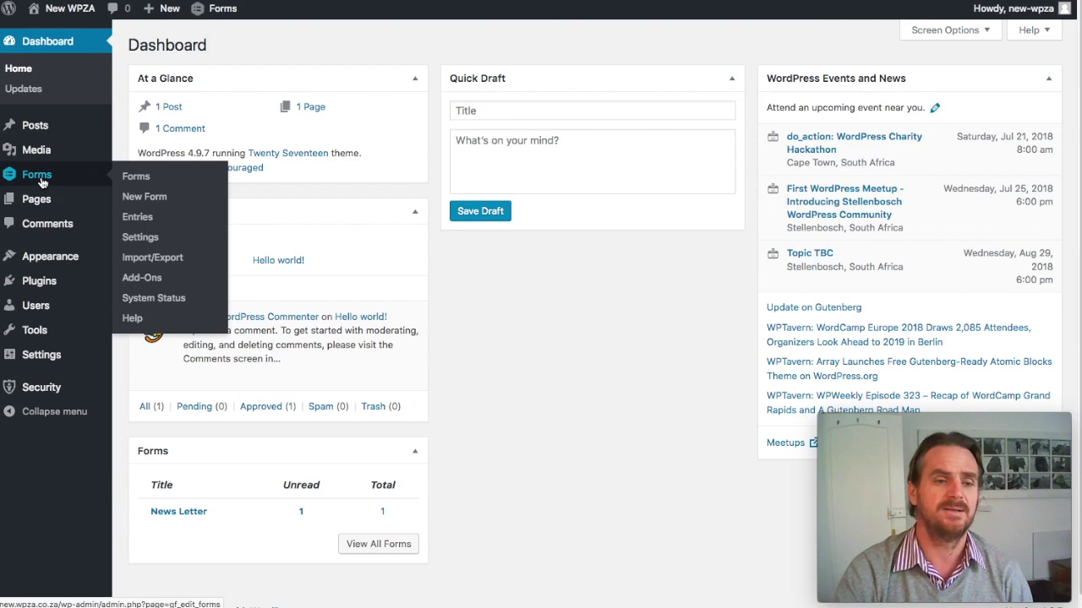
pyautogui.click(148, 240)
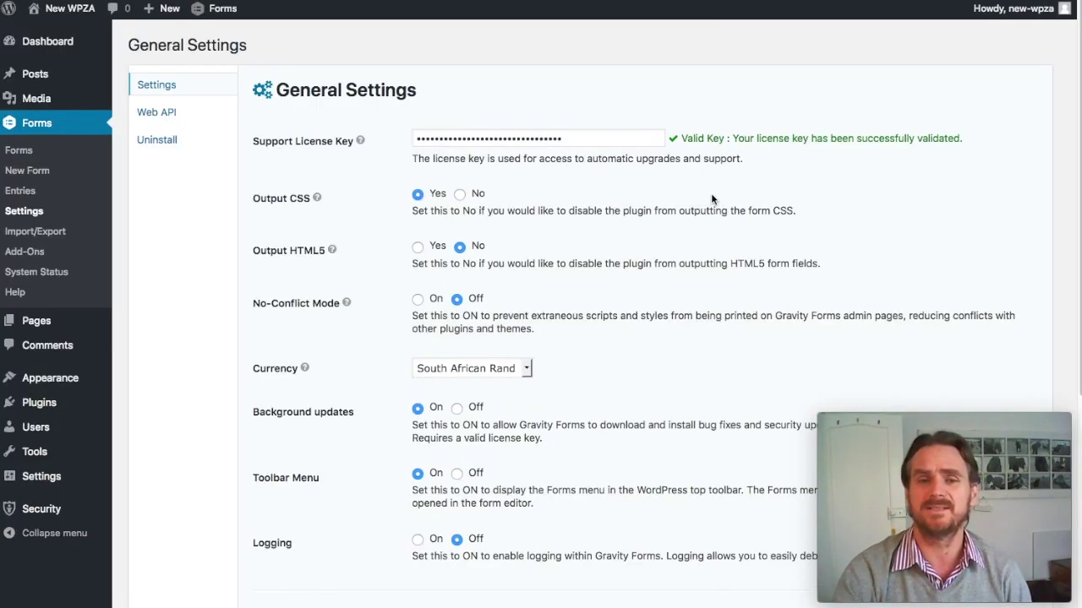
pyautogui.scroll(-5, 710, 199)
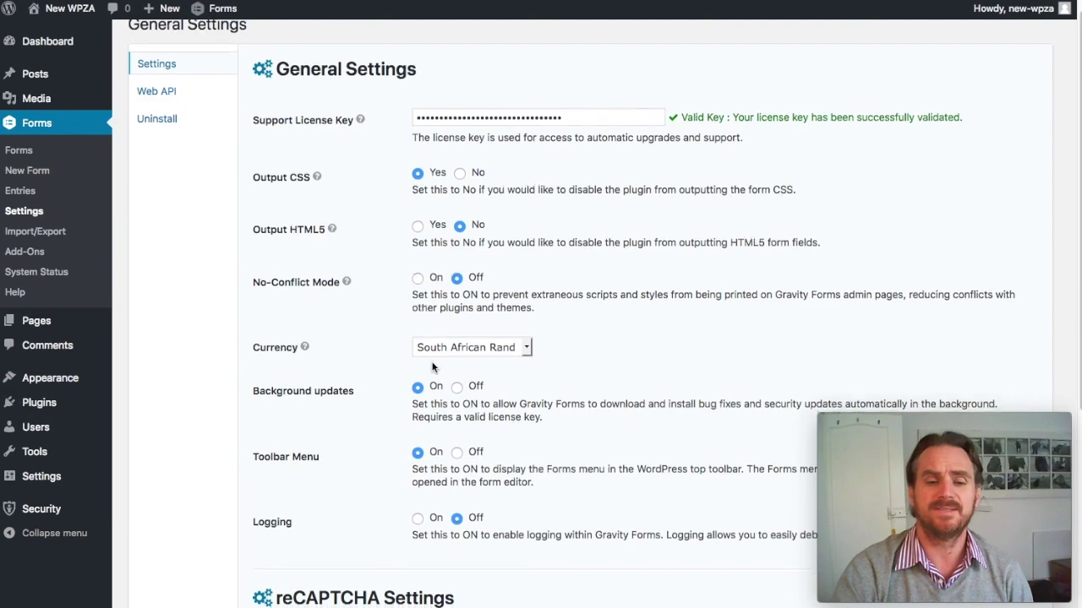
pyautogui.scroll(-1, 725, 346)
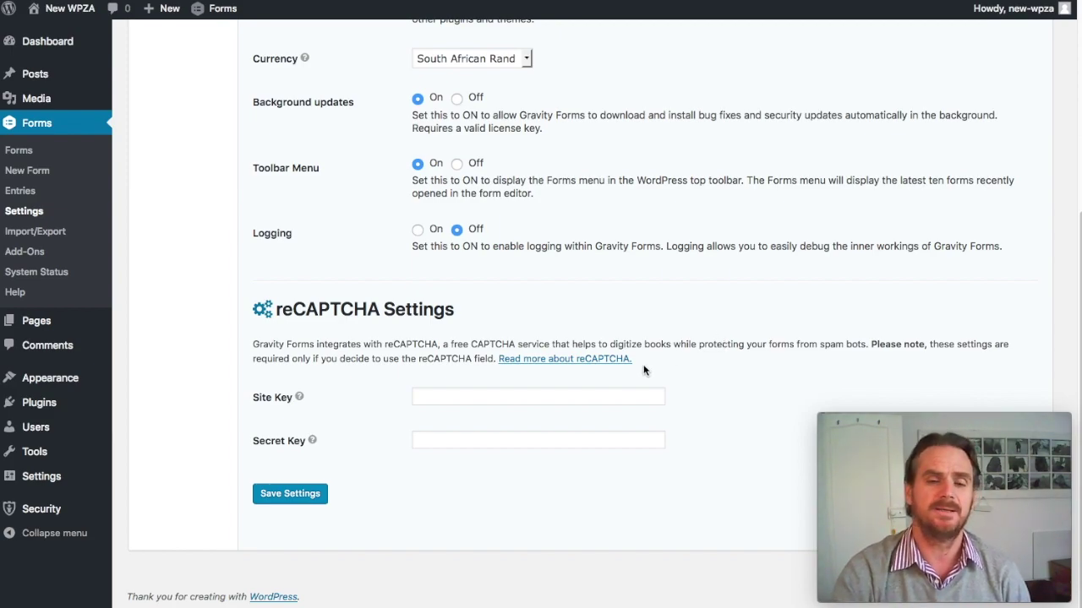
pyautogui.scroll(5, 647, 371)
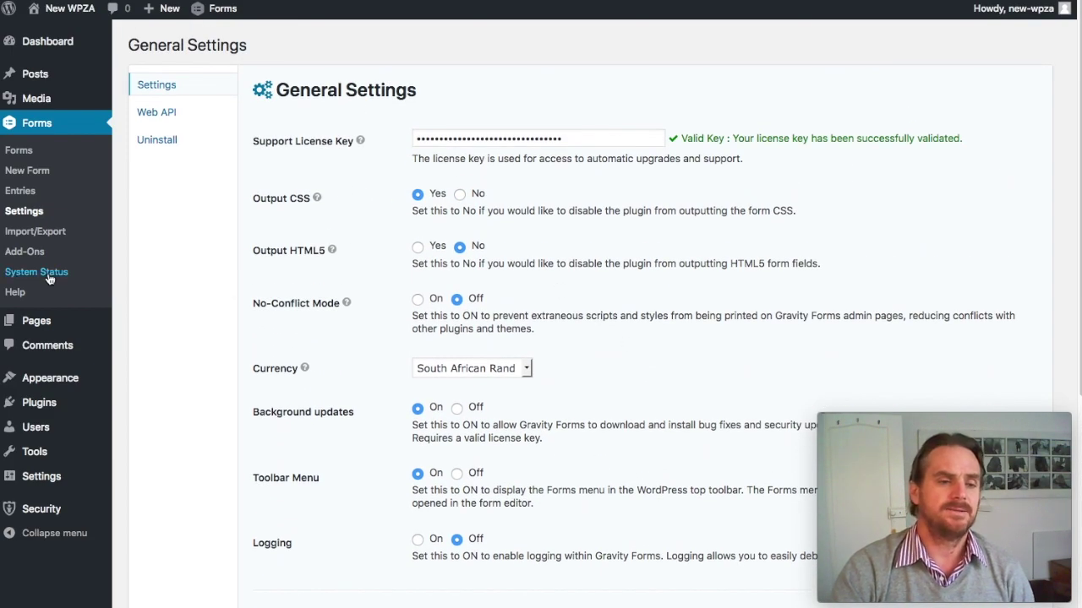
# - Open the Gravity Forms entry export and select the News Letter form to review its exportable fields
pyautogui.click(56, 239)
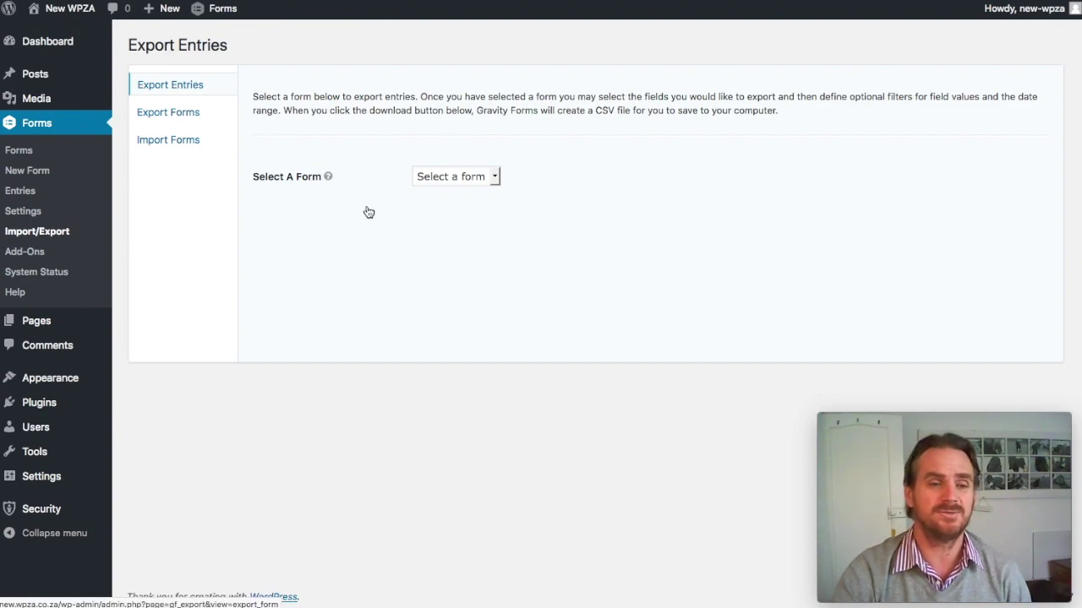
pyautogui.click(491, 180)
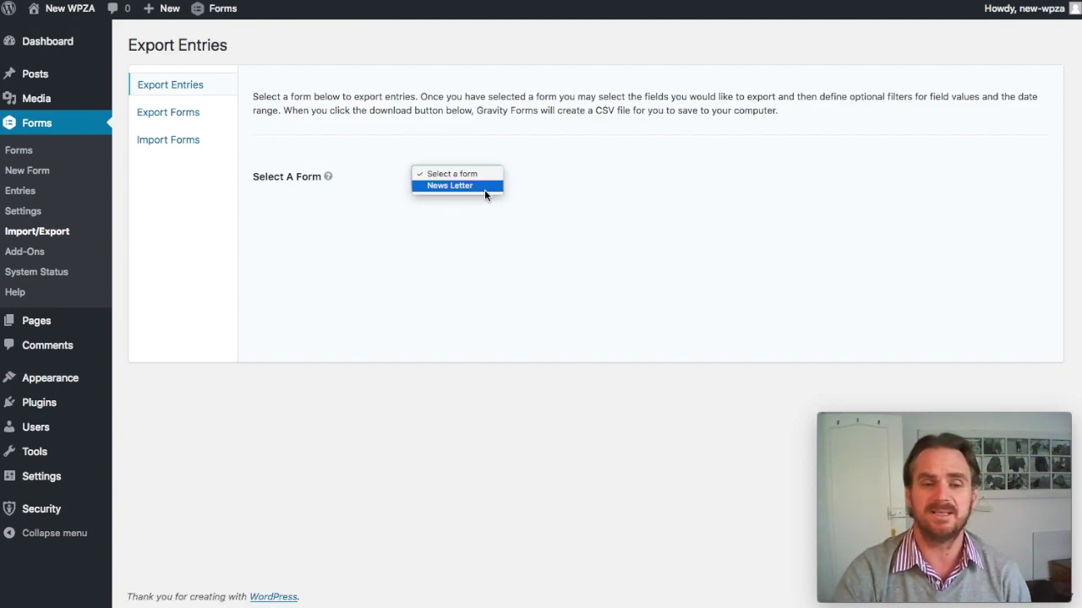
pyautogui.click(484, 190)
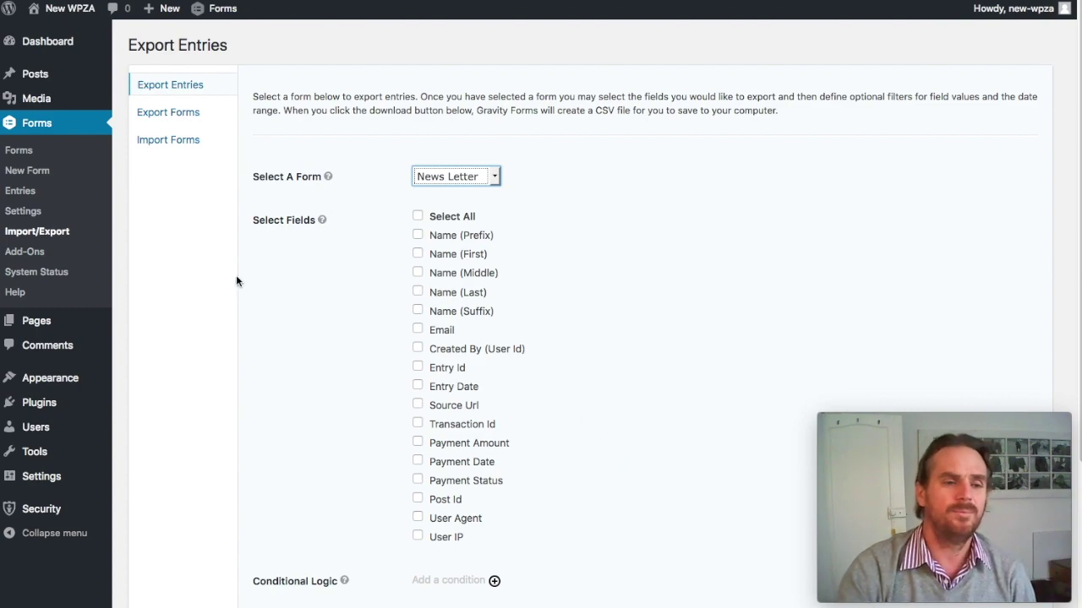
# - Open the News Letter form for editing and add a Single Line Text field below the Email field
pyautogui.click(23, 151)
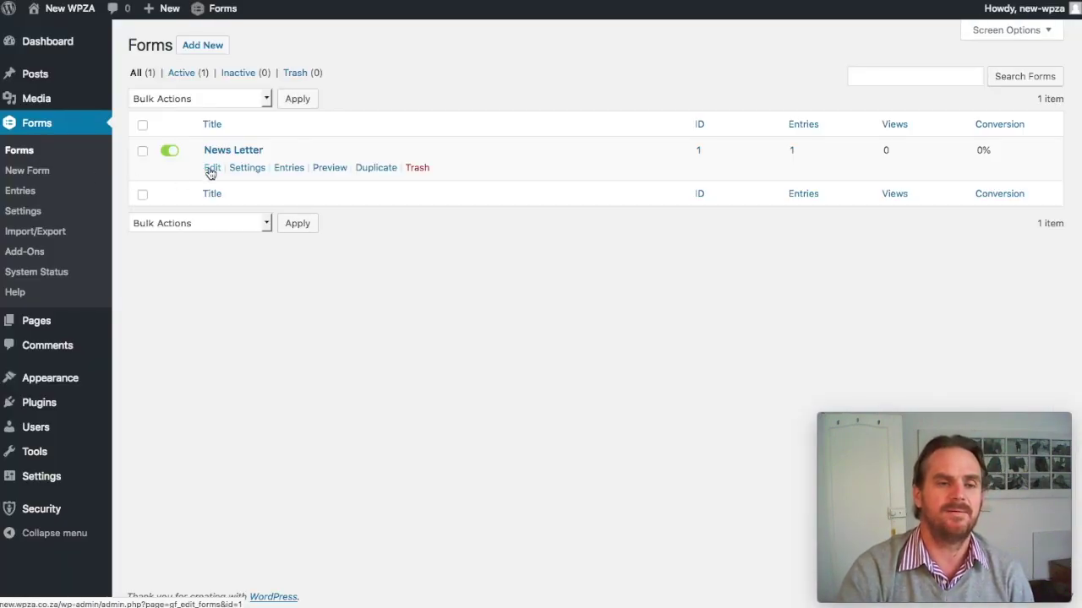
pyautogui.click(211, 168)
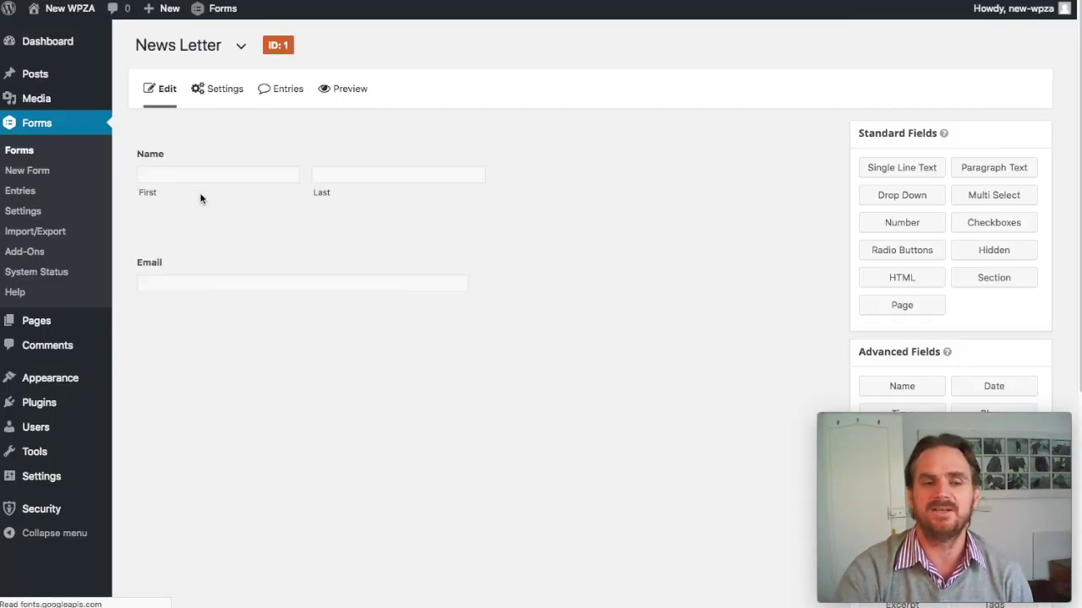
pyautogui.moveTo(233, 299)
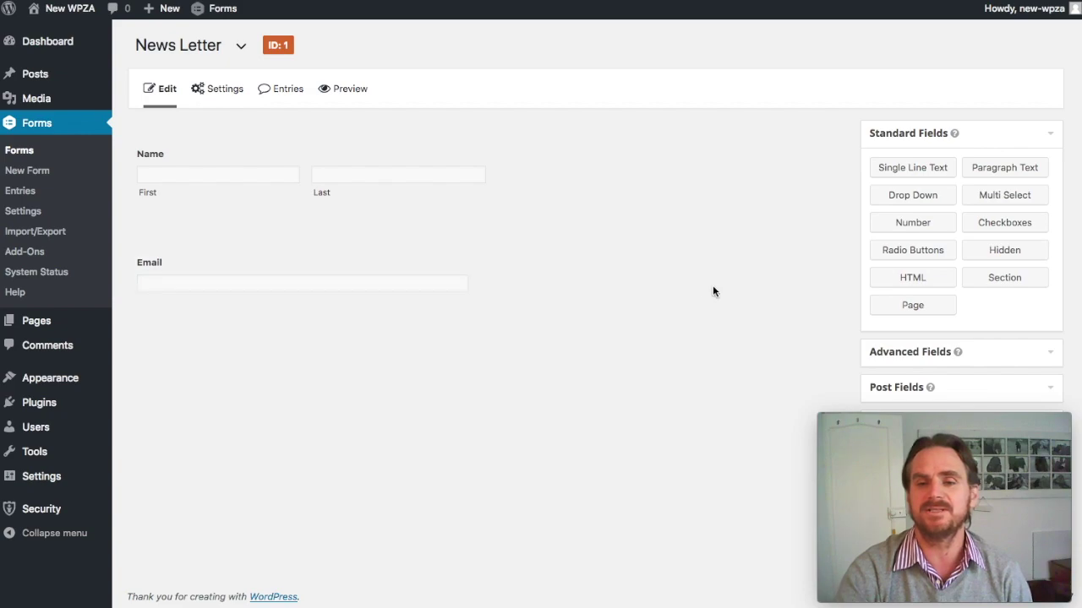
pyautogui.click(924, 173)
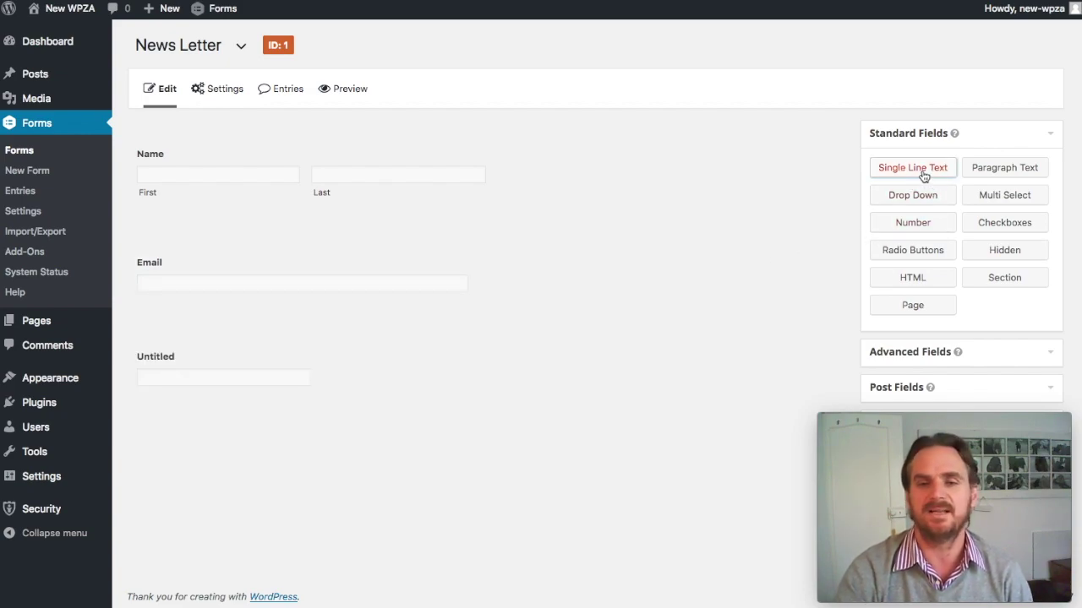
pyautogui.moveTo(399, 195)
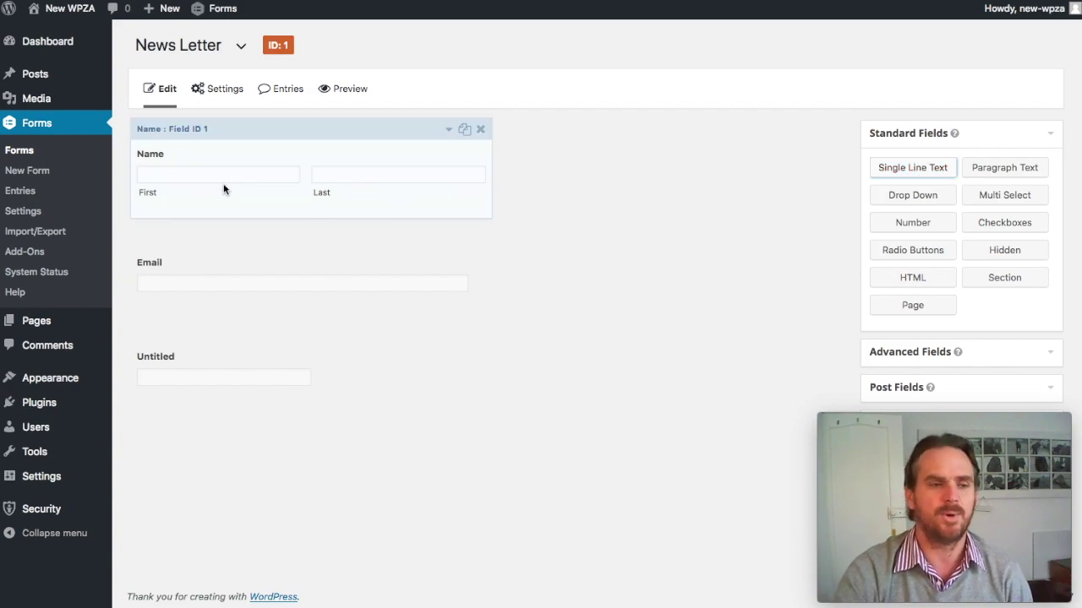
# - Leave the form editor without saving, return to the entry export and review the News Letter form's field, condition and date range options
pyautogui.click(51, 234)
pyautogui.click(705, 252)
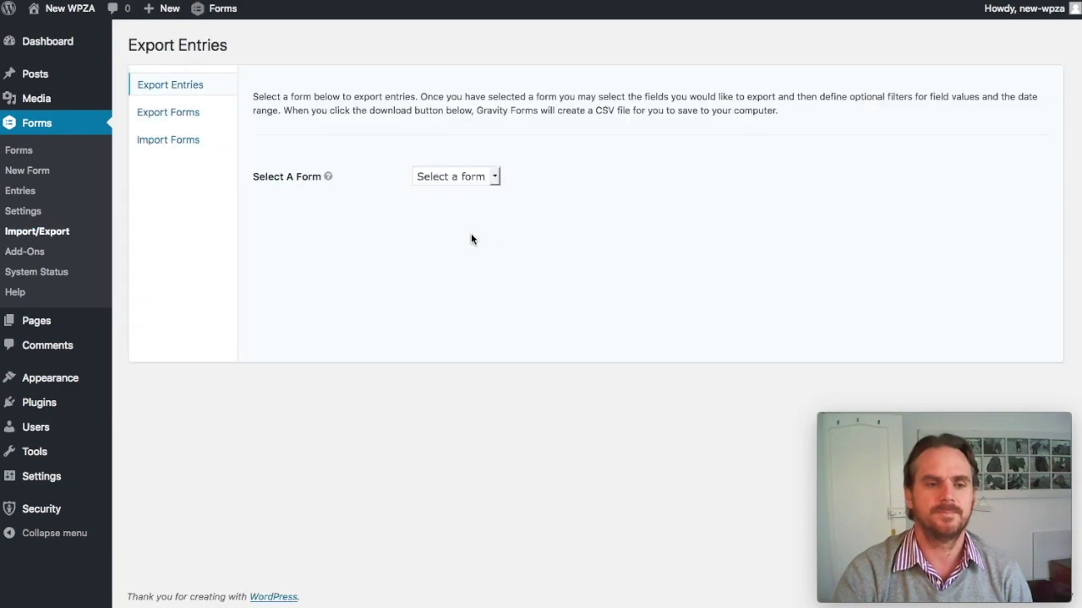
pyautogui.click(495, 176)
pyautogui.click(494, 186)
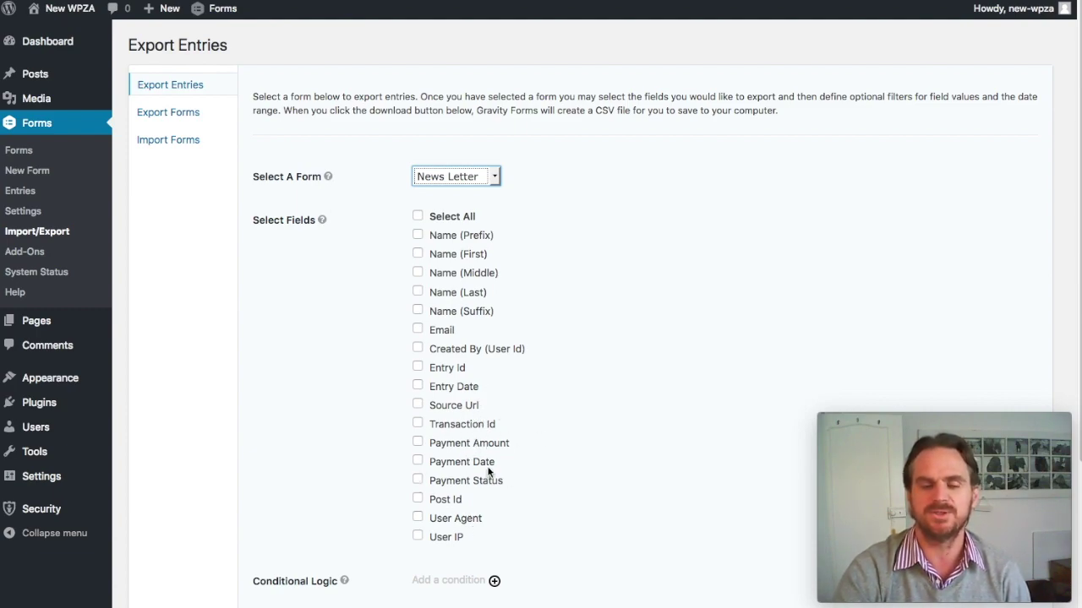
pyautogui.scroll(-1, 545, 532)
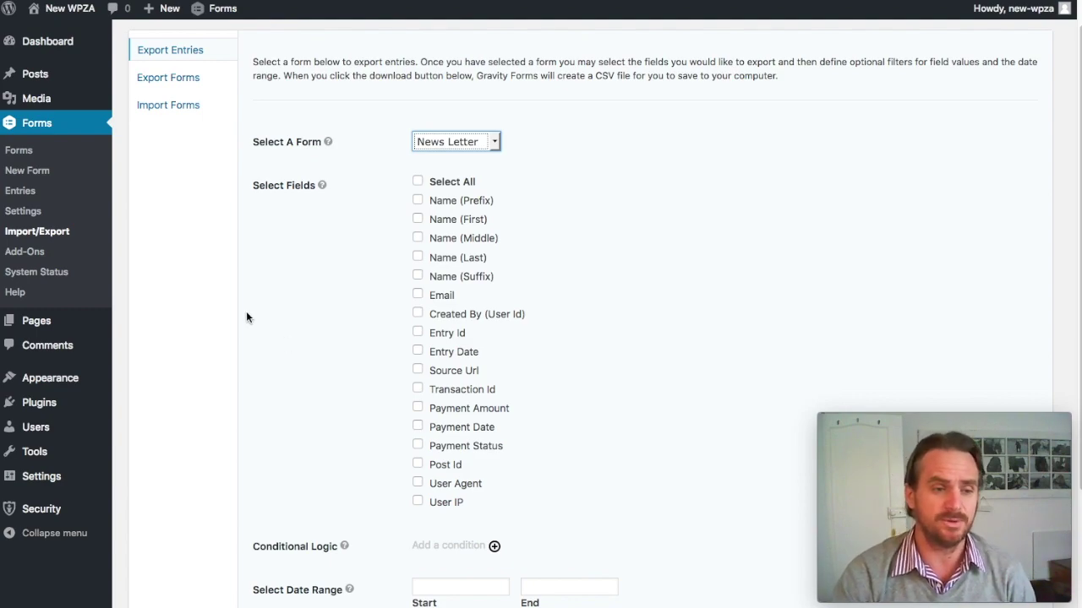
# - Browse the available Gravity Forms add-ons, then install and activate the MailChimp Add-On
pyautogui.click(33, 258)
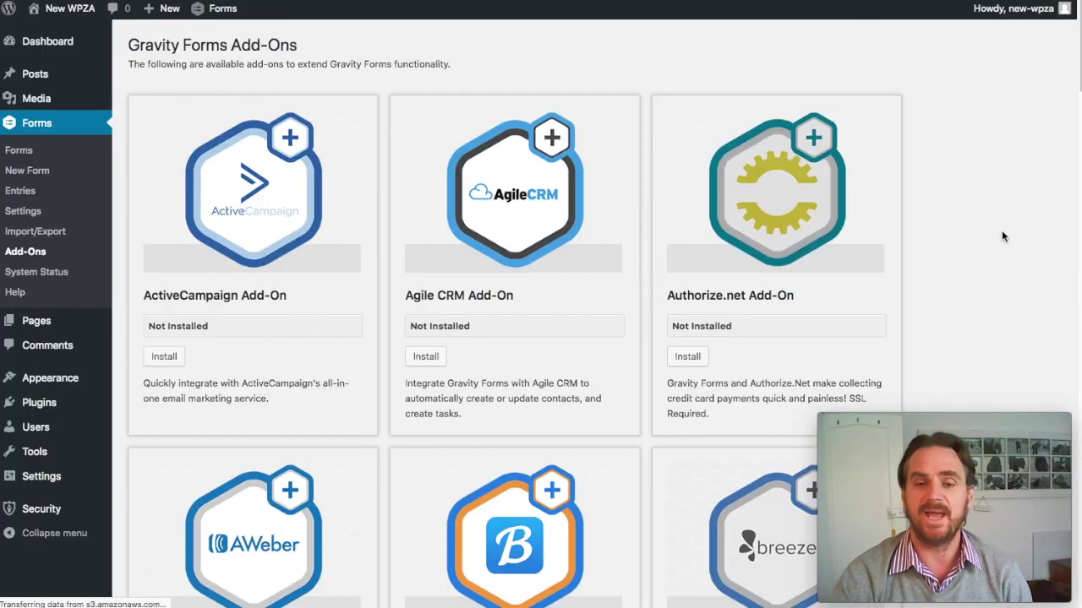
pyautogui.scroll(-11, 606, 287)
pyautogui.scroll(-8, 637, 321)
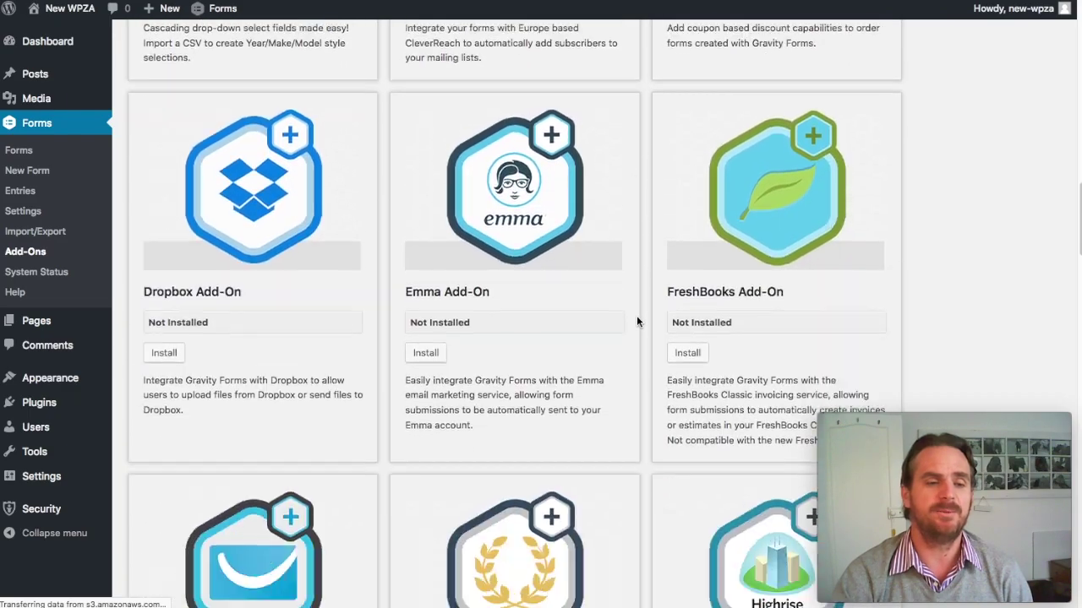
pyautogui.scroll(-4, 637, 321)
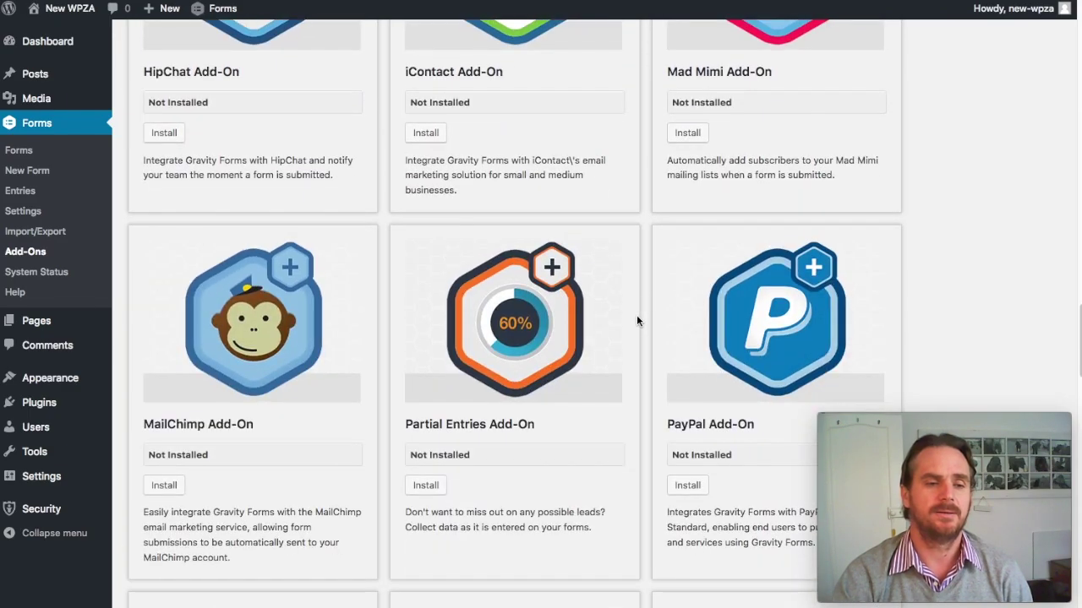
pyautogui.click(165, 487)
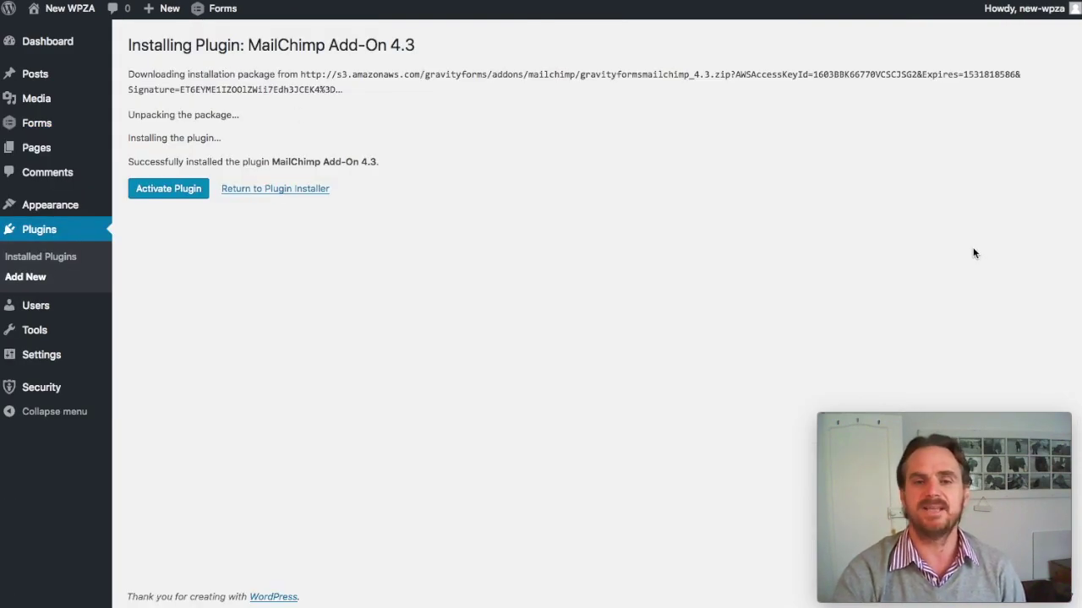
pyautogui.click(190, 196)
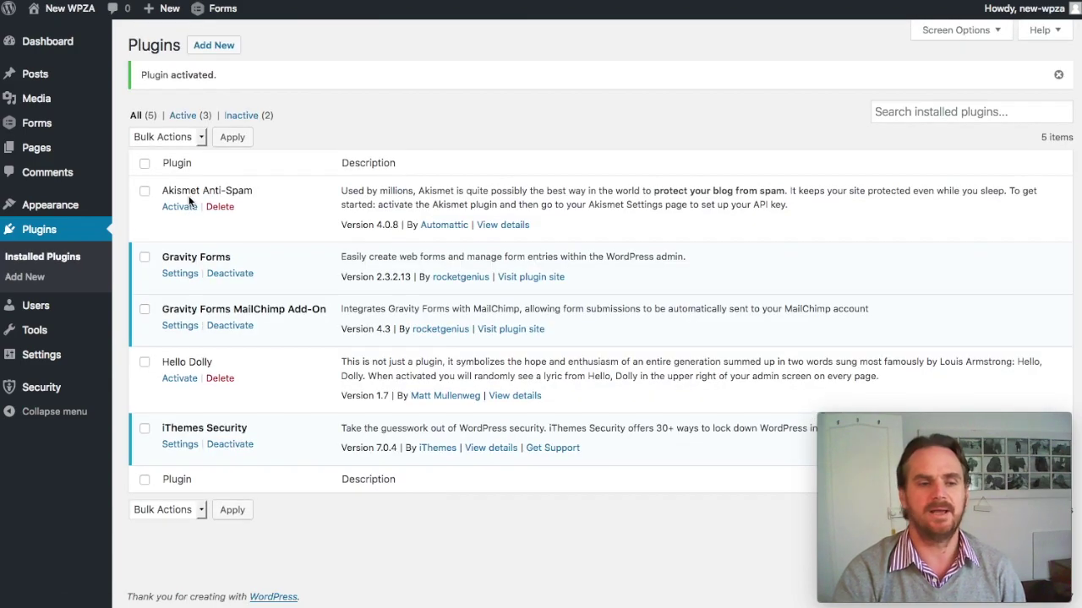
# - Open the MailChimp section of the Gravity Forms settings, where the MailChimp API key is entered
pyautogui.moveTo(64, 126)
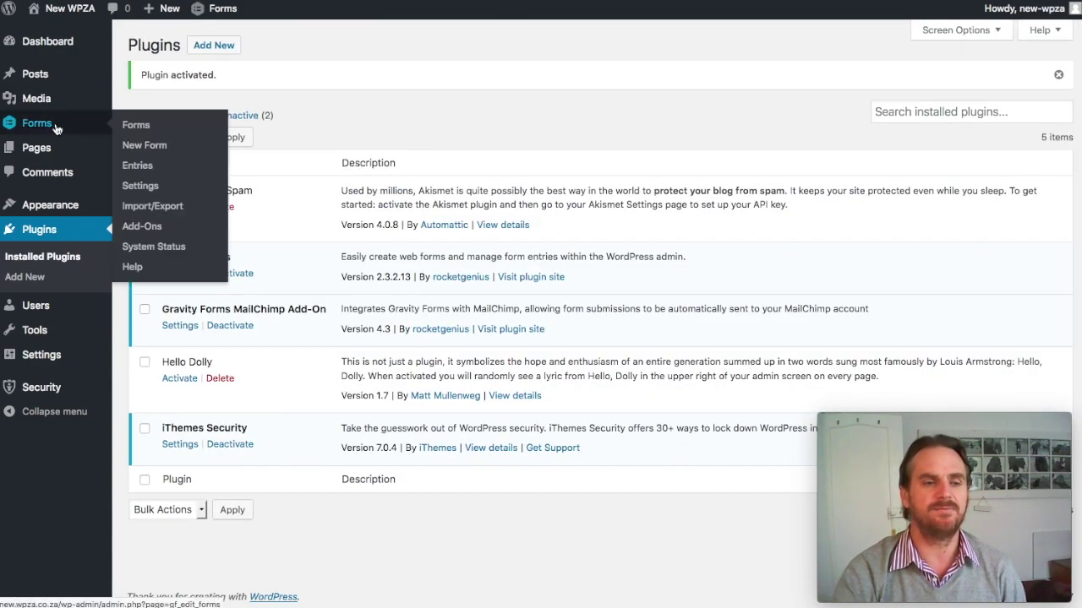
pyautogui.click(136, 190)
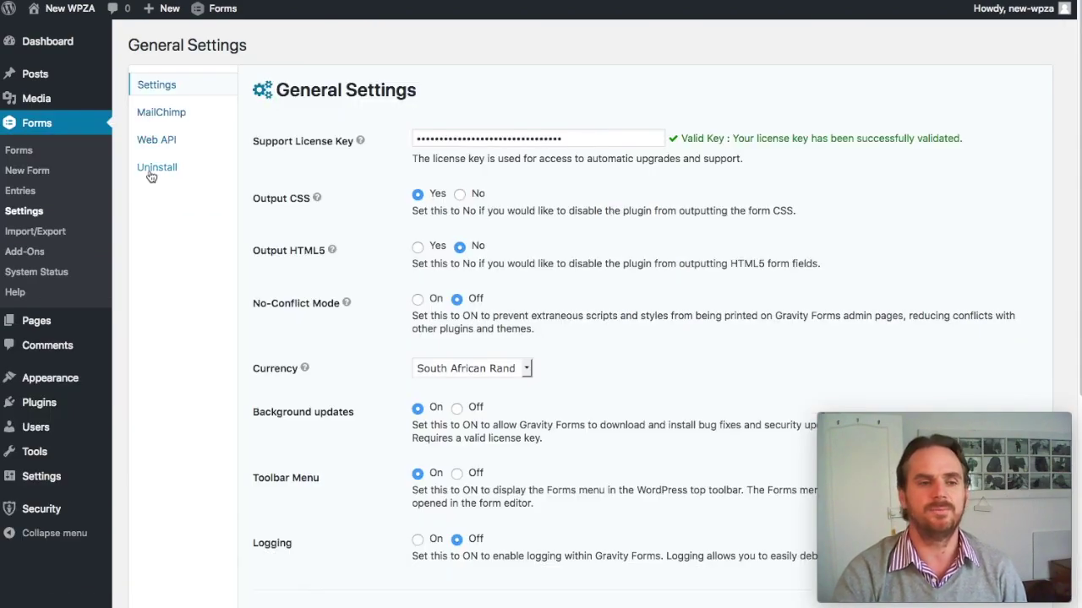
pyautogui.click(157, 118)
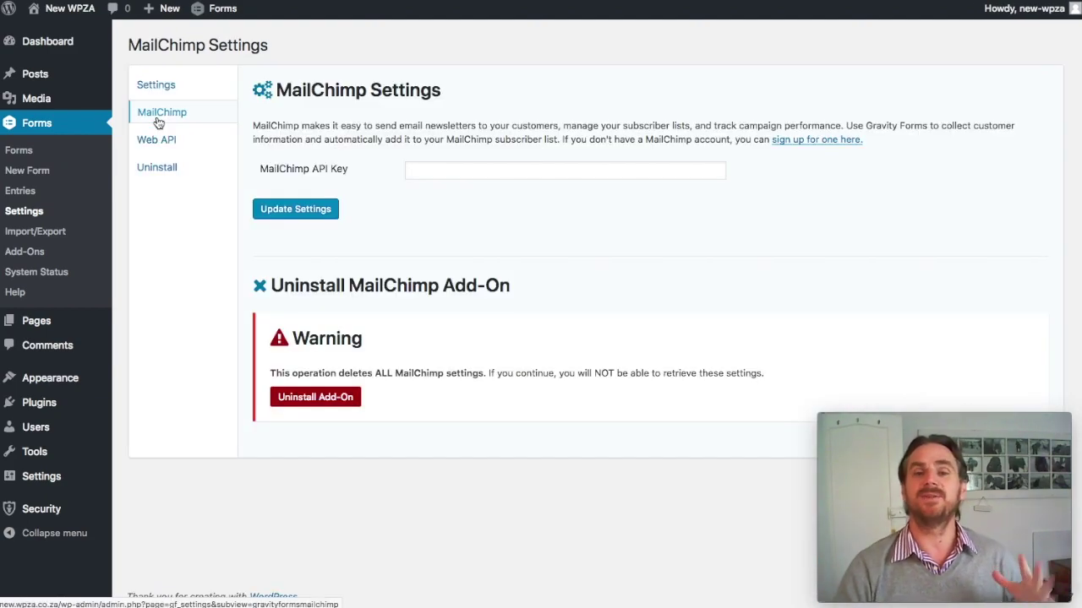